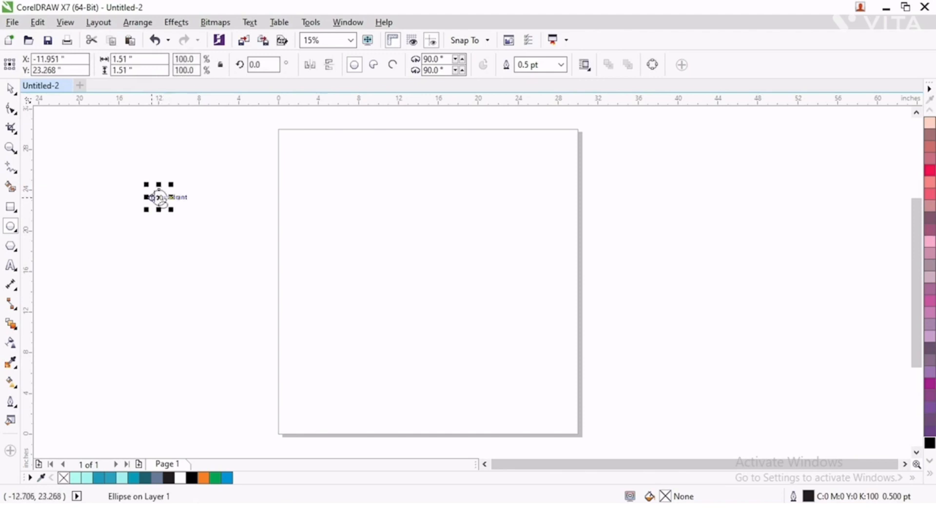
Move the small circle onto the page and resize it to 0.75 inches in width and height.
{"action": "left_click_drag", "start_coordinate": [160, 197], "coordinate": [366, 223]}
{"action": "left_click", "coordinate": [10, 90]}
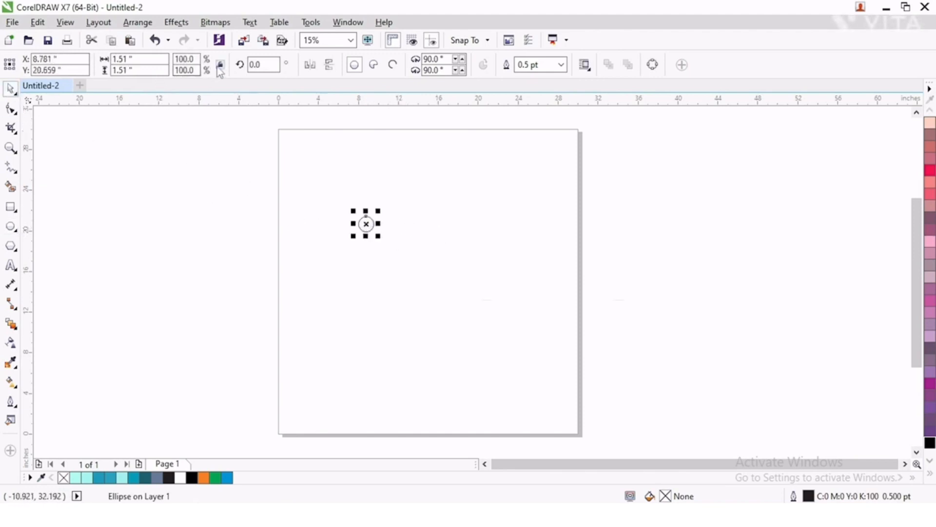
{"action": "type", "text": "0.5"}
{"action": "key", "text": "Return"}
{"action": "double_click", "coordinate": [120, 70]}
{"action": "type", "text": "1"}
{"action": "key", "text": "Return"}
{"action": "type", "text": ".75"}
{"action": "key", "text": "Return"}
{"action": "left_click", "coordinate": [315, 259]}
{"action": "left_click", "coordinate": [367, 223]}
Place a copy of the 0.75-inch circle about 0.92 inches to the right of the original.
{"action": "scroll", "coordinate": [367, 223], "scroll_direction": "up", "scroll_amount": 2}
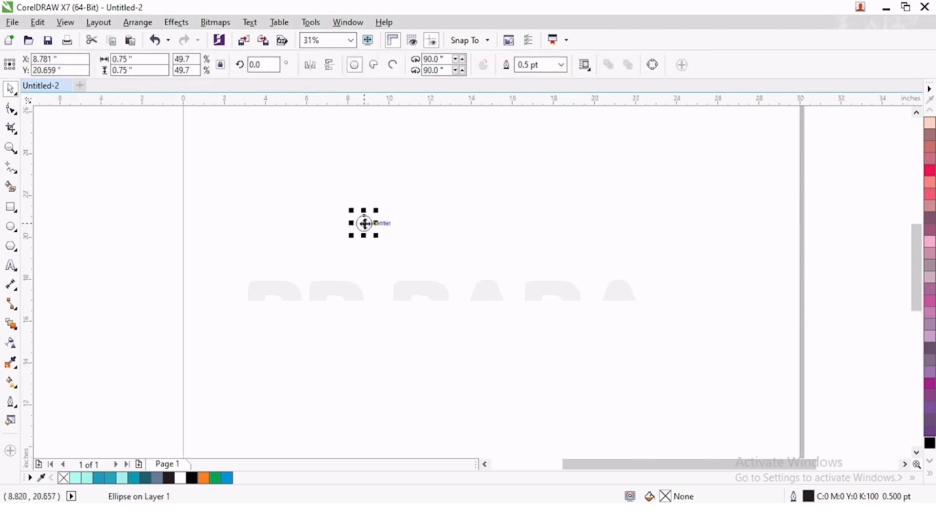
{"action": "scroll", "coordinate": [367, 222], "scroll_direction": "up", "scroll_amount": 1}
{"action": "left_click_drag", "start_coordinate": [365, 224], "coordinate": [401, 222]}
{"action": "scroll", "coordinate": [394, 234], "scroll_direction": "down", "scroll_amount": 5}
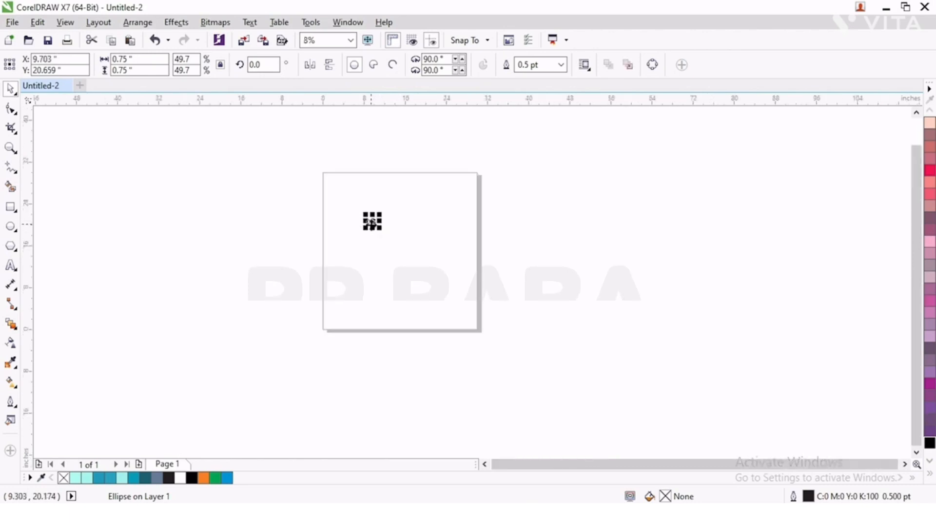
Repeat the circle duplication at the same spacing to build a horizontal row of 43 circles.
{"action": "scroll", "coordinate": [391, 228], "scroll_direction": "up", "scroll_amount": 1}
{"action": "key", "text": "ctrl+d"}
{"action": "key", "text": "ctrl+d"}
{"action": "key", "text": "ctrl+d"}
{"action": "key", "text": "ctrl+d"}
{"action": "key", "text": "ctrl+d"}
{"action": "key", "text": "ctrl+d"}
{"action": "key", "text": "ctrl+d"}
{"action": "key", "text": "ctrl+d"}
{"action": "key", "text": "ctrl+d"}
{"action": "key", "text": "ctrl+d"}
{"action": "key", "text": "ctrl+d"}
{"action": "key", "text": "ctrl+d"}
{"action": "key", "text": "ctrl+d"}
{"action": "key", "text": "ctrl+d"}
{"action": "key", "text": "ctrl+d"}
{"action": "key", "text": "ctrl+d"}
{"action": "key", "text": "ctrl+d"}
{"action": "key", "text": "ctrl+d"}
{"action": "key", "text": "ctrl+d"}
{"action": "key", "text": "ctrl+d"}
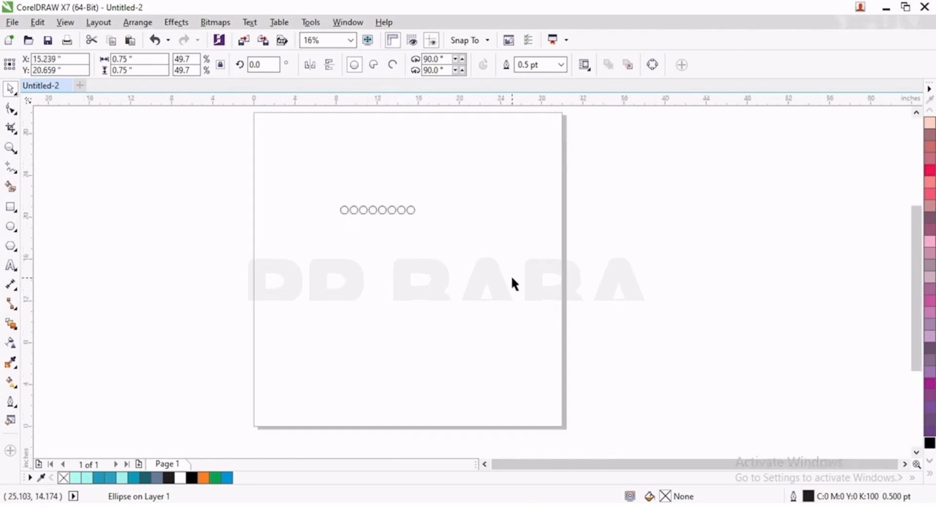
{"action": "key", "text": "ctrl+d"}
{"action": "key", "text": "ctrl+d"}
{"action": "key", "text": "ctrl+d"}
{"action": "key", "text": "ctrl+d"}
{"action": "key", "text": "ctrl+d"}
{"action": "key", "text": "ctrl+d"}
{"action": "key", "text": "ctrl+d"}
{"action": "key", "text": "ctrl+d"}
{"action": "key", "text": "ctrl+d"}
{"action": "key", "text": "ctrl+d"}
{"action": "key", "text": "ctrl+d"}
{"action": "key", "text": "ctrl+d"}
{"action": "key", "text": "ctrl+d"}
{"action": "key", "text": "ctrl+d"}
{"action": "key", "text": "ctrl+d"}
{"action": "key", "text": "ctrl+d"}
{"action": "key", "text": "ctrl+d"}
{"action": "key", "text": "ctrl+d"}
{"action": "key", "text": "ctrl+d"}
{"action": "key", "text": "ctrl+d"}
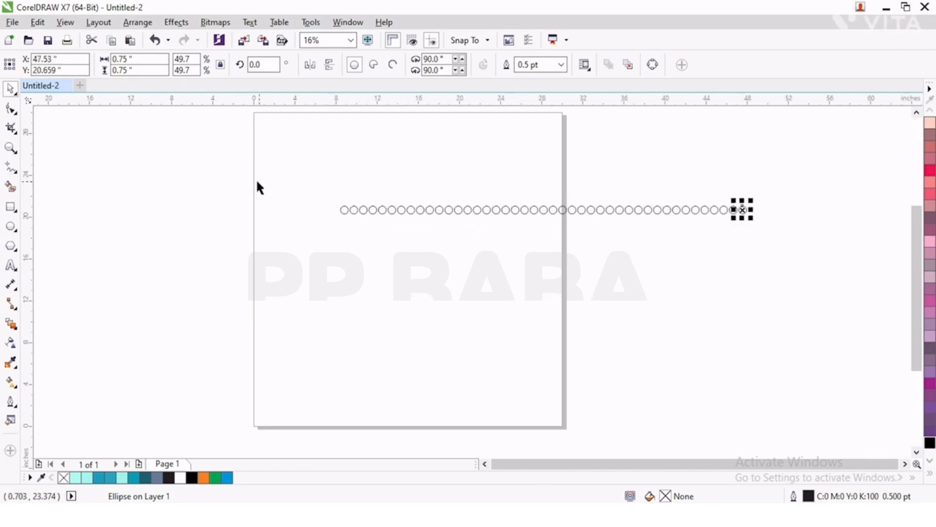
Fill every circle in the row with dark blue, C:100 M:100 Y:0 K:0.
{"action": "left_click_drag", "start_coordinate": [210, 175], "coordinate": [784, 255]}
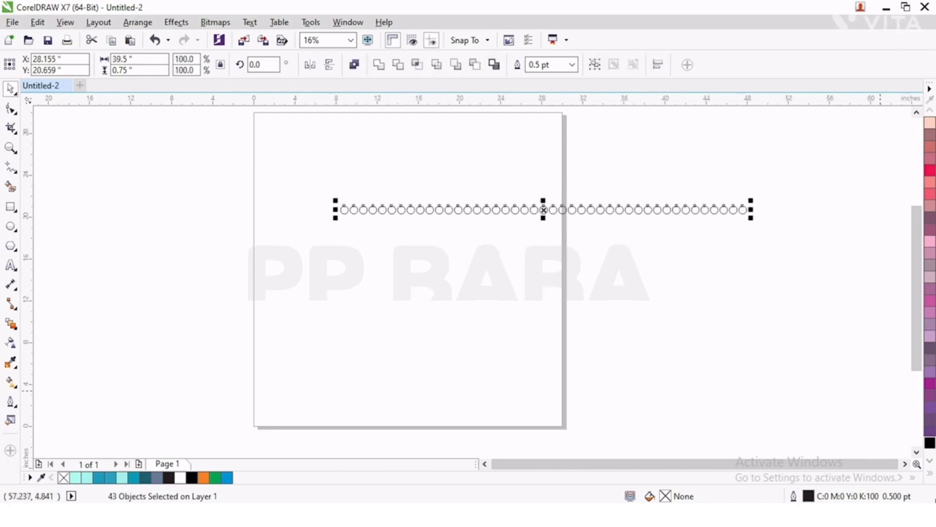
{"action": "left_click", "coordinate": [930, 477]}
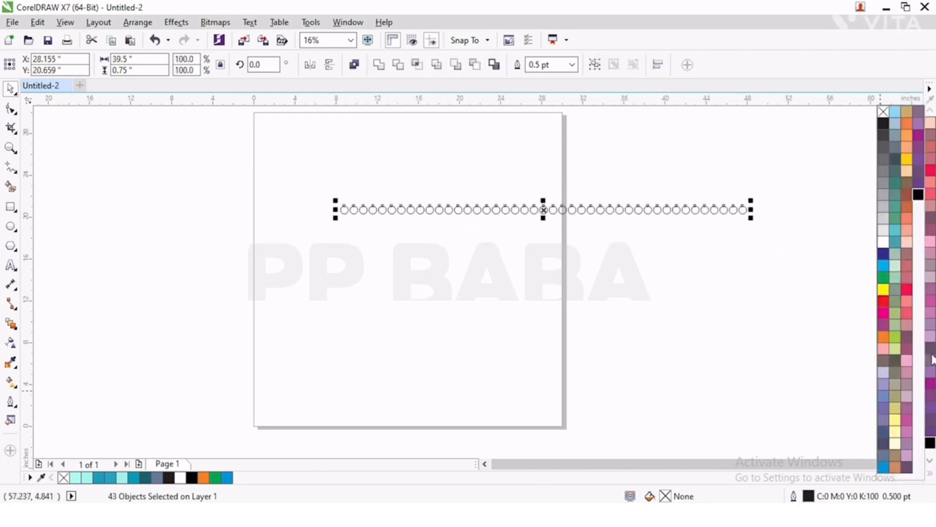
{"action": "left_click", "coordinate": [883, 266]}
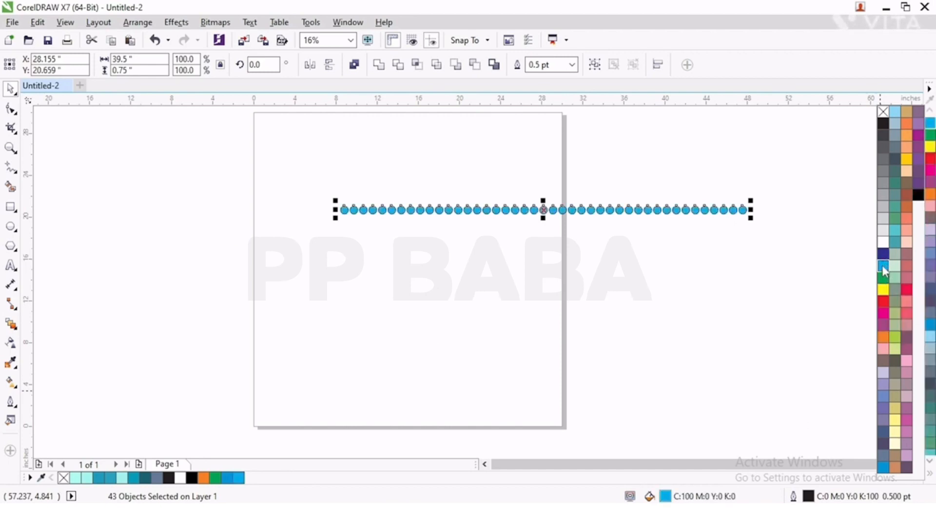
{"action": "left_click", "coordinate": [883, 255]}
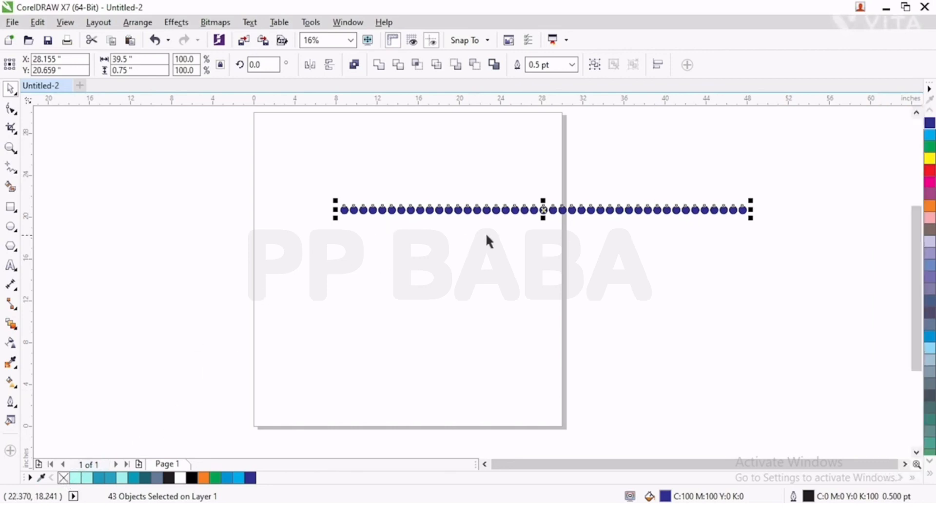
Copy the entire row of dark blue circles about 0.97 inches straight down, just below the original row.
{"action": "left_click", "coordinate": [440, 214]}
{"action": "left_click", "coordinate": [478, 254]}
{"action": "left_click_drag", "start_coordinate": [281, 172], "coordinate": [794, 262]}
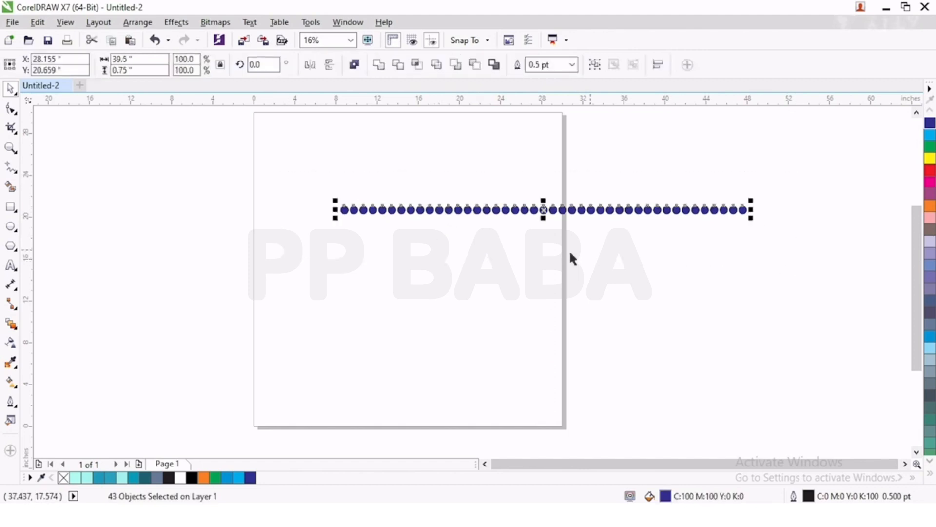
{"action": "scroll", "coordinate": [522, 210], "scroll_direction": "up", "scroll_amount": 4}
{"action": "scroll", "coordinate": [555, 215], "scroll_direction": "down", "scroll_amount": 2}
{"action": "left_click_drag", "start_coordinate": [516, 184], "coordinate": [517, 202]}
{"action": "right_click", "coordinate": [517, 202]}
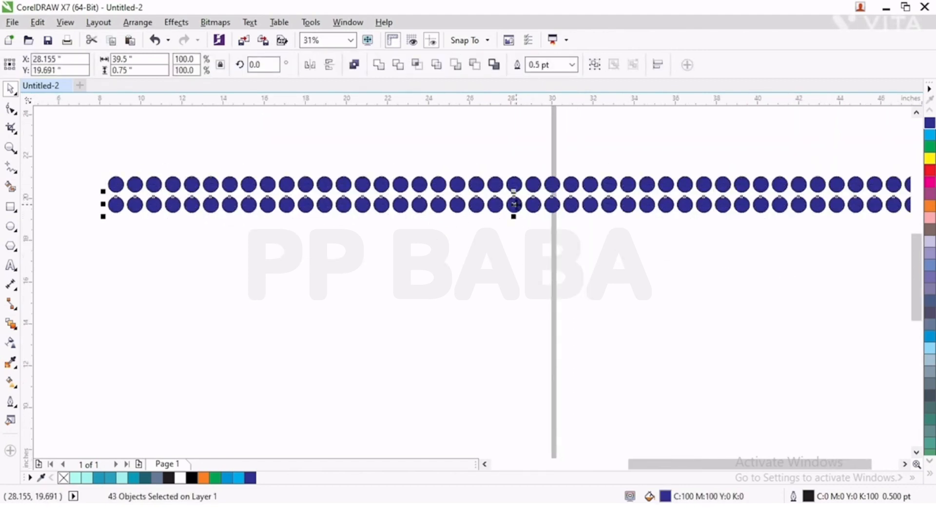
Repeat the row copy downward at the same spacing to build a grid of 27 rows of circles.
{"action": "scroll", "coordinate": [449, 214], "scroll_direction": "down", "scroll_amount": 2}
{"action": "scroll", "coordinate": [451, 212], "scroll_direction": "down", "scroll_amount": 1}
{"action": "scroll", "coordinate": [469, 226], "scroll_direction": "up", "scroll_amount": 1}
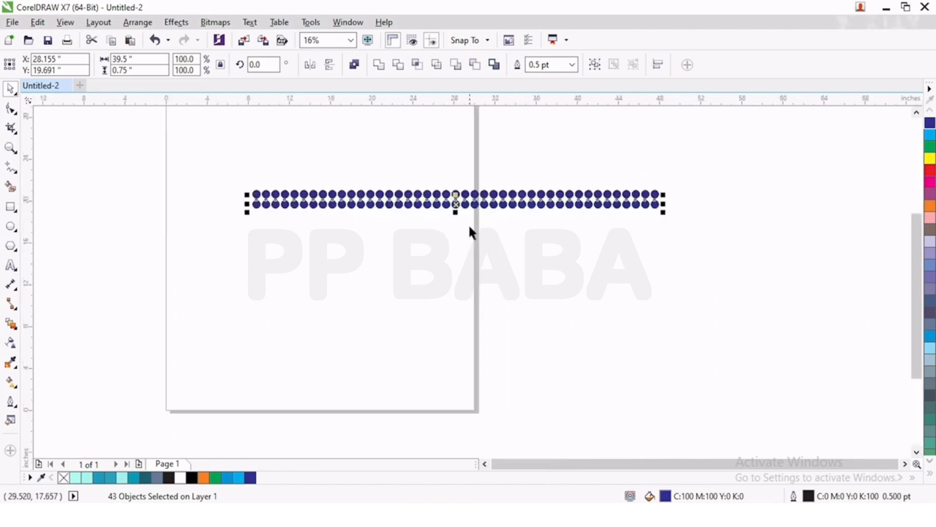
{"action": "key", "text": "ctrl+r"}
{"action": "key", "text": "ctrl+r"}
{"action": "key", "text": "ctrl+r"}
{"action": "key", "text": "ctrl+r"}
{"action": "key", "text": "ctrl+r"}
{"action": "key", "text": "ctrl+r"}
{"action": "key", "text": "ctrl+r"}
{"action": "key", "text": "ctrl+r"}
{"action": "key", "text": "ctrl+r"}
{"action": "key", "text": "ctrl+r"}
{"action": "key", "text": "ctrl+r"}
{"action": "key", "text": "ctrl+r"}
{"action": "key", "text": "ctrl+r"}
{"action": "key", "text": "ctrl+r"}
{"action": "key", "text": "ctrl+r"}
{"action": "key", "text": "ctrl+r"}
{"action": "key", "text": "ctrl+r"}
{"action": "key", "text": "ctrl+r"}
{"action": "key", "text": "ctrl+r"}
{"action": "key", "text": "ctrl+r"}
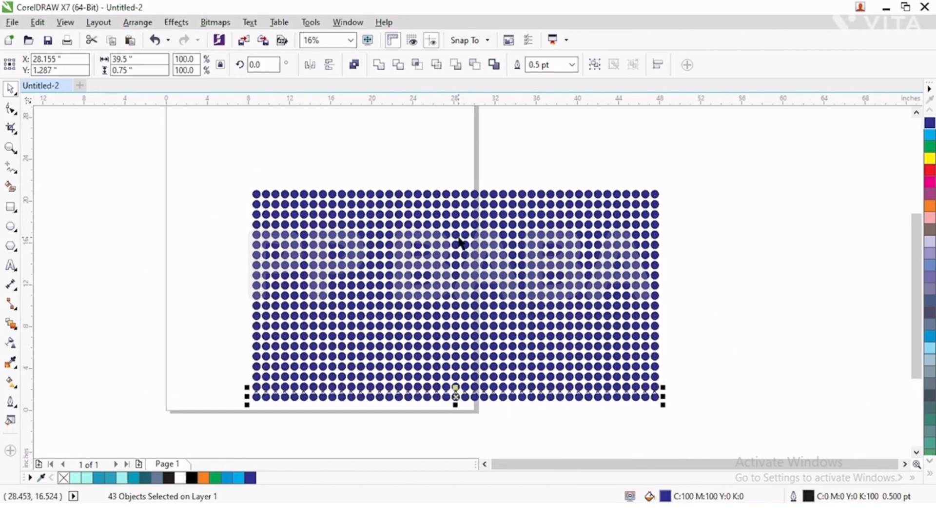
{"action": "scroll", "coordinate": [440, 261], "scroll_direction": "down", "scroll_amount": 1}
{"action": "key", "text": "ctrl+r"}
{"action": "key", "text": "ctrl+r"}
{"action": "key", "text": "ctrl+r"}
{"action": "key", "text": "ctrl+r"}
{"action": "key", "text": "ctrl+r"}
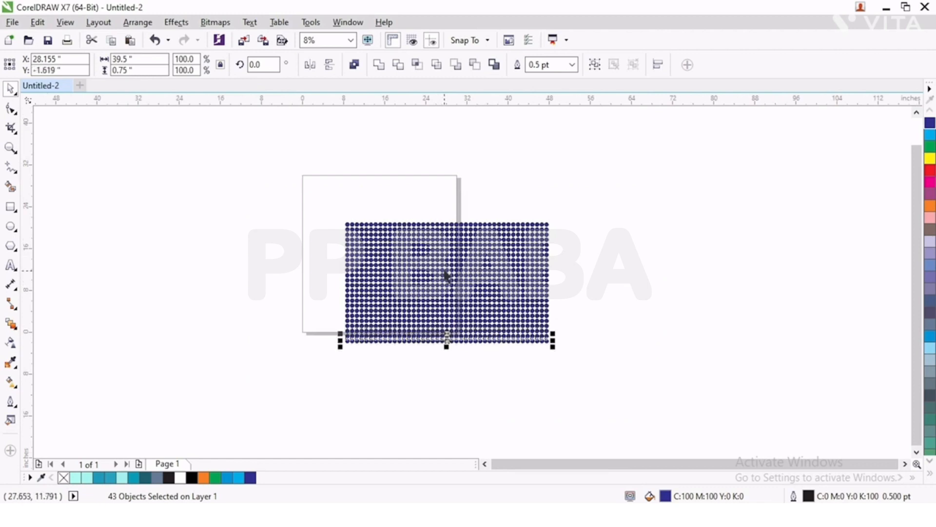
Select all circles of the grid and weld them into a single curve object.
{"action": "left_click_drag", "start_coordinate": [323, 204], "coordinate": [583, 392]}
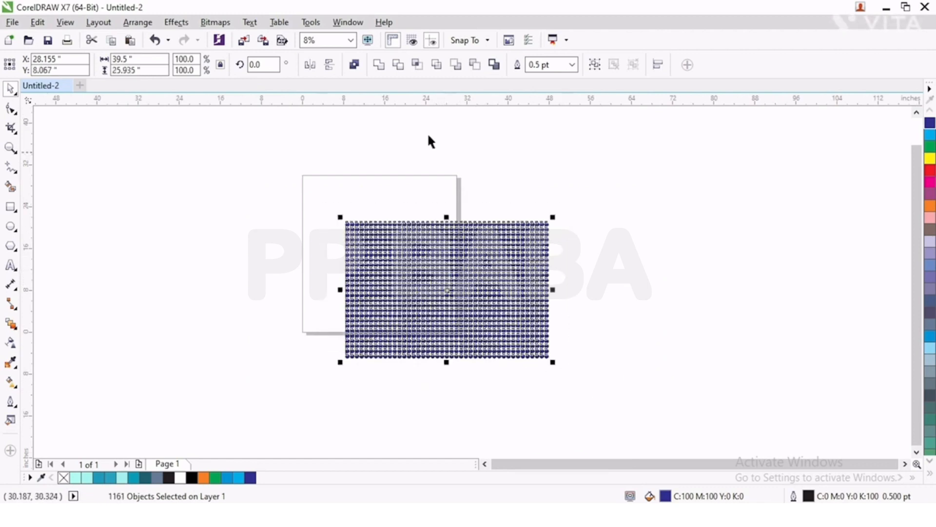
{"action": "left_click", "coordinate": [378, 65]}
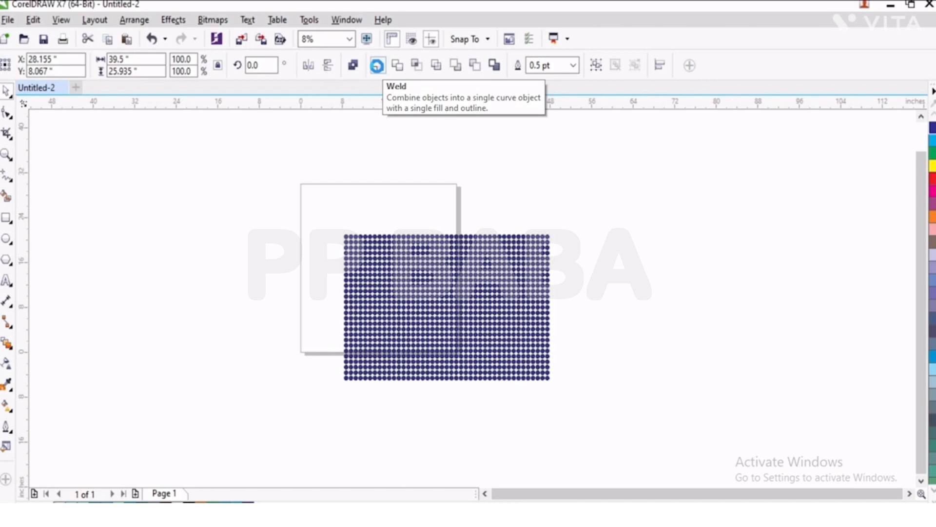
{"action": "left_click", "coordinate": [377, 65]}
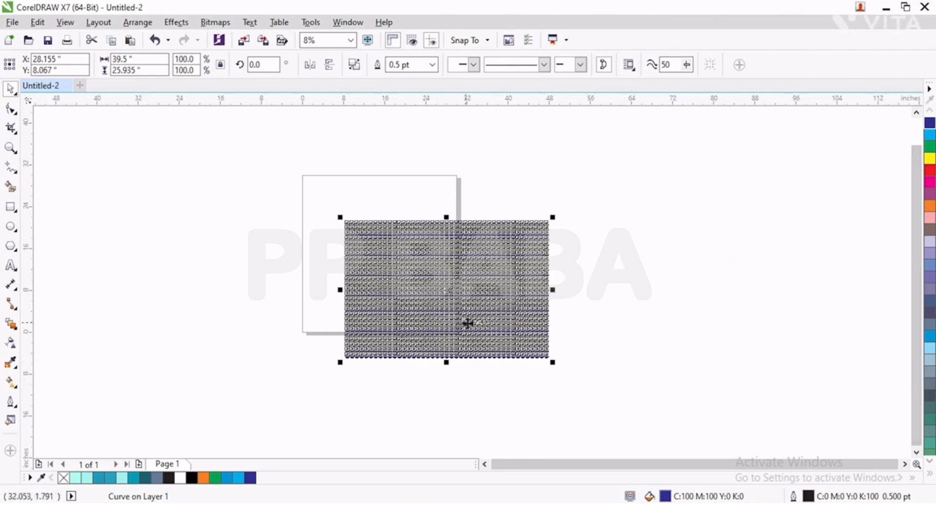
Apply a horizontal fountain fill to the dot grid, running from dark blue on the left to cyan on the right.
{"action": "scroll", "coordinate": [468, 323], "scroll_direction": "up", "scroll_amount": 1}
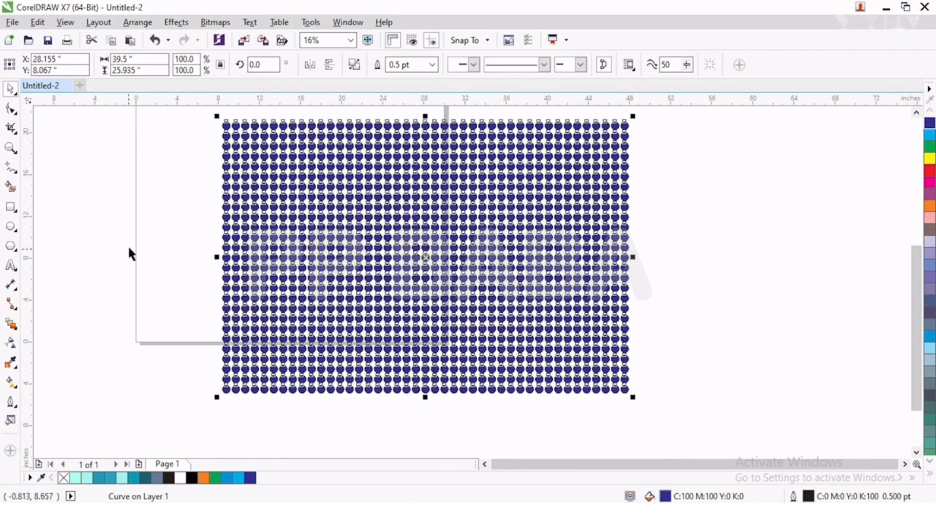
{"action": "left_click", "coordinate": [12, 382]}
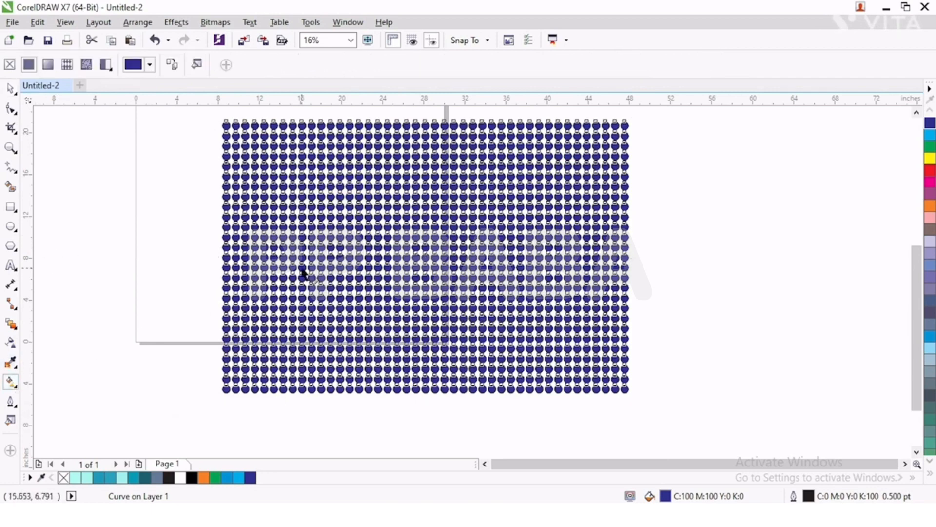
{"action": "left_click_drag", "start_coordinate": [574, 257], "coordinate": [621, 249]}
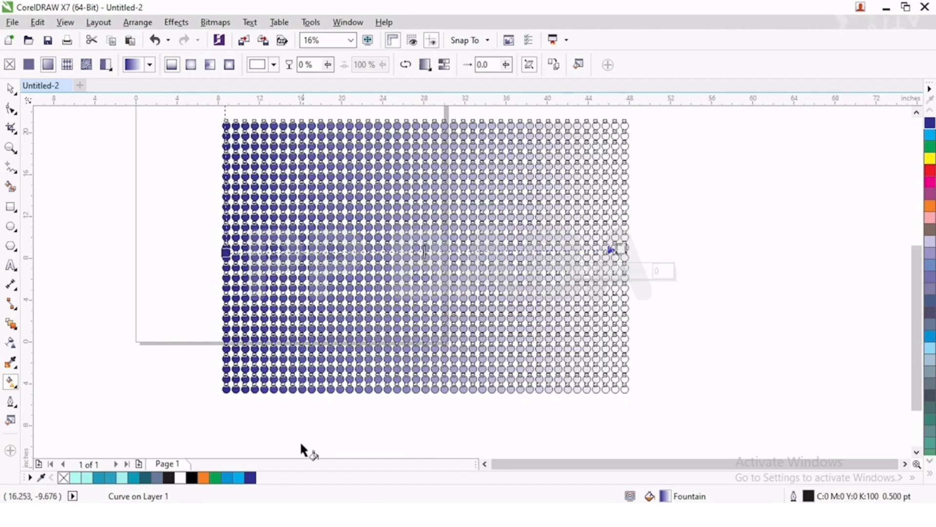
{"action": "left_click", "coordinate": [239, 478]}
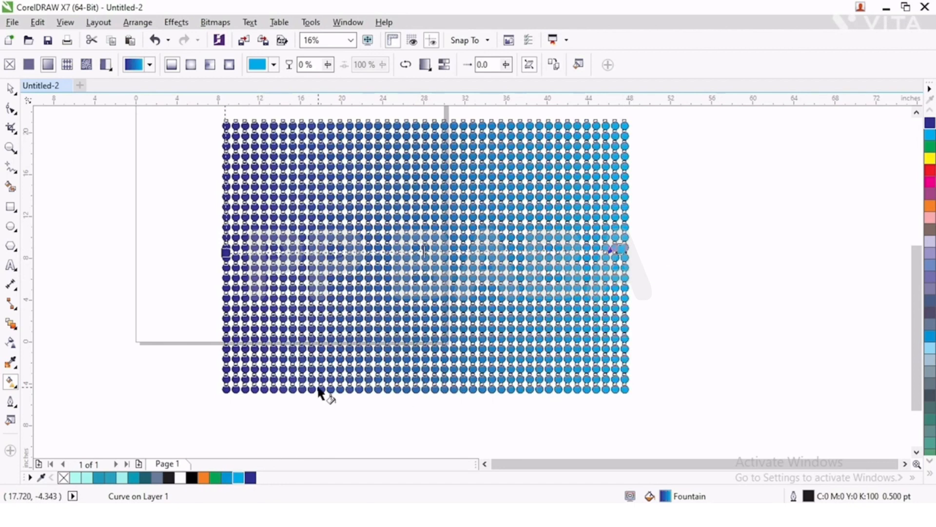
Remove the dot grid's outline and move the grid off the page to its right side.
{"action": "left_click", "coordinate": [10, 88]}
{"action": "scroll", "coordinate": [246, 209], "scroll_direction": "down", "scroll_amount": 2}
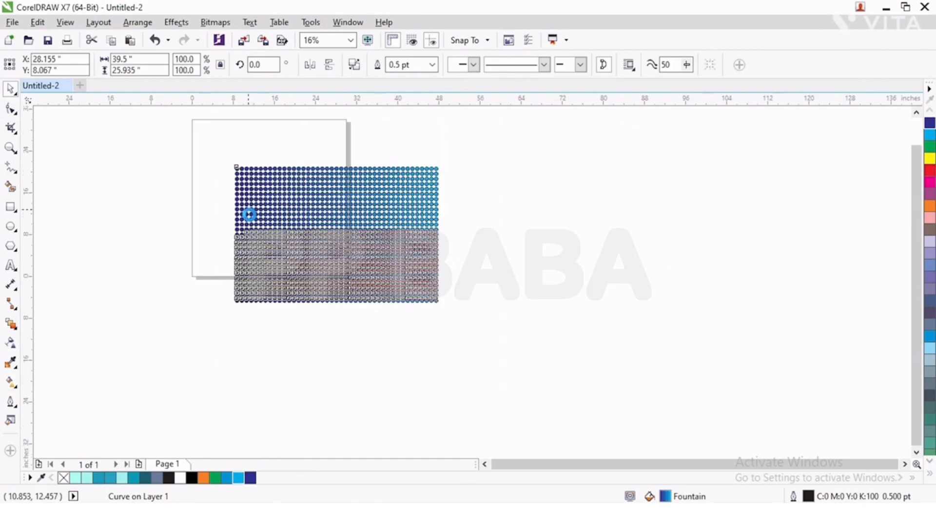
{"action": "left_click", "coordinate": [63, 478]}
{"action": "left_click", "coordinate": [299, 234]}
{"action": "scroll", "coordinate": [303, 230], "scroll_direction": "up", "scroll_amount": 1}
{"action": "scroll", "coordinate": [316, 230], "scroll_direction": "down", "scroll_amount": 1}
{"action": "left_click_drag", "start_coordinate": [343, 217], "coordinate": [479, 204]}
{"action": "left_click", "coordinate": [302, 241]}
{"action": "scroll", "coordinate": [444, 200], "scroll_direction": "up", "scroll_amount": 1}
{"action": "scroll", "coordinate": [424, 200], "scroll_direction": "down", "scroll_amount": 1}
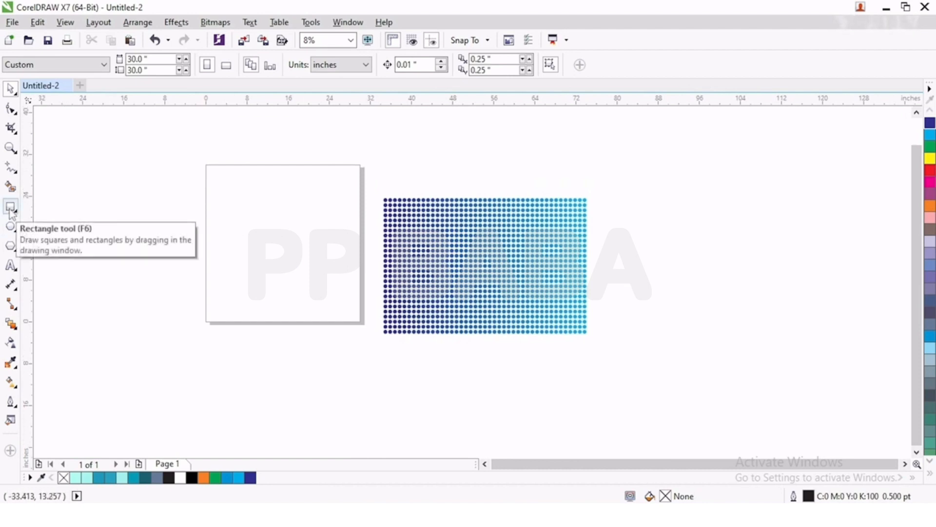
Draw a circle about 22.9 inches in diameter with the Ellipse tool and center it on the page.
{"action": "left_click", "coordinate": [14, 229]}
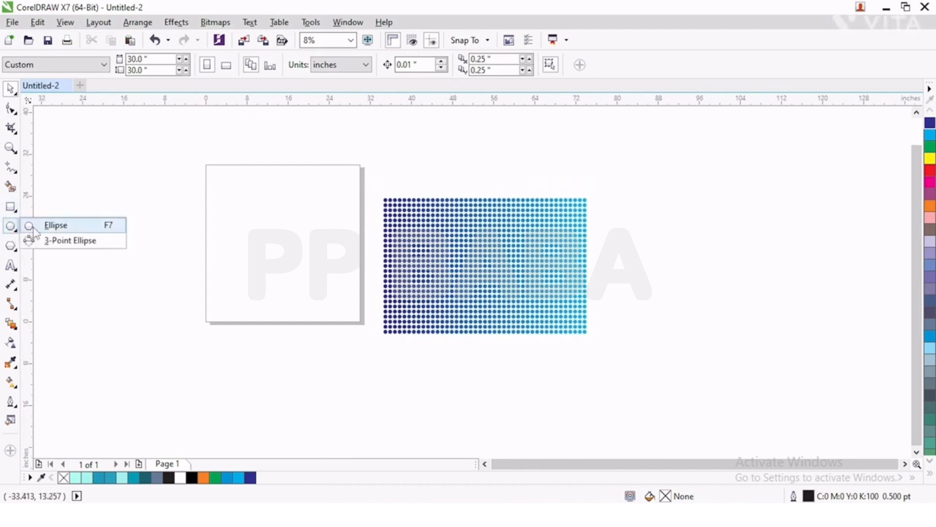
{"action": "left_click", "coordinate": [51, 224]}
{"action": "mouse_move", "coordinate": [239, 207]}
{"action": "left_mouse_down"}
{"action": "mouse_move", "coordinate": [364, 307]}
{"action": "mouse_move", "coordinate": [366, 336]}
{"action": "left_mouse_up"}
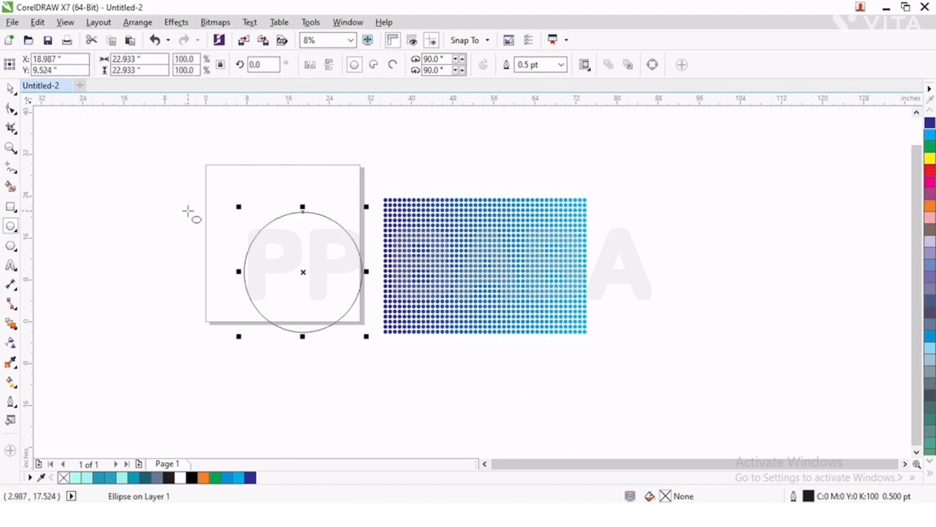
{"action": "left_click", "coordinate": [13, 92]}
{"action": "key", "text": "p"}
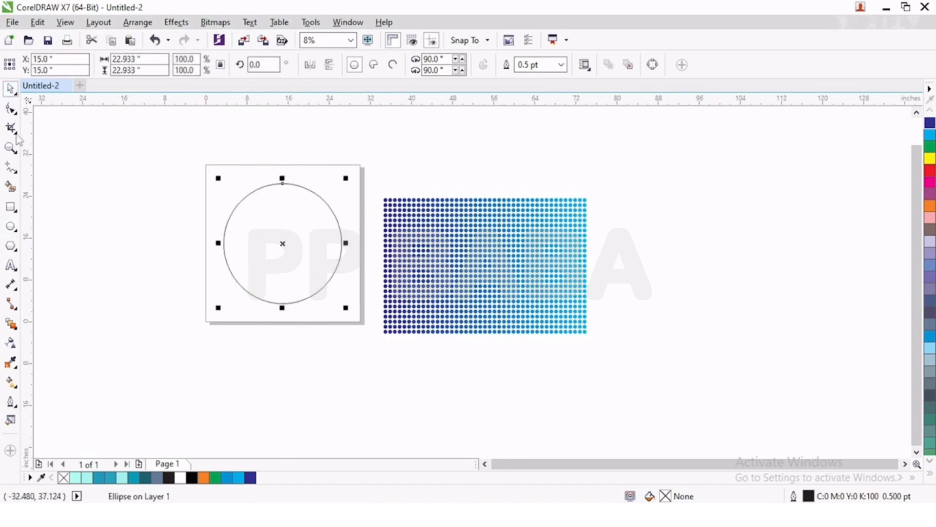
Copy and paste the large circle, and move one of the two circles to the left of the page.
{"action": "left_click", "coordinate": [282, 237]}
{"action": "left_click", "coordinate": [38, 22]}
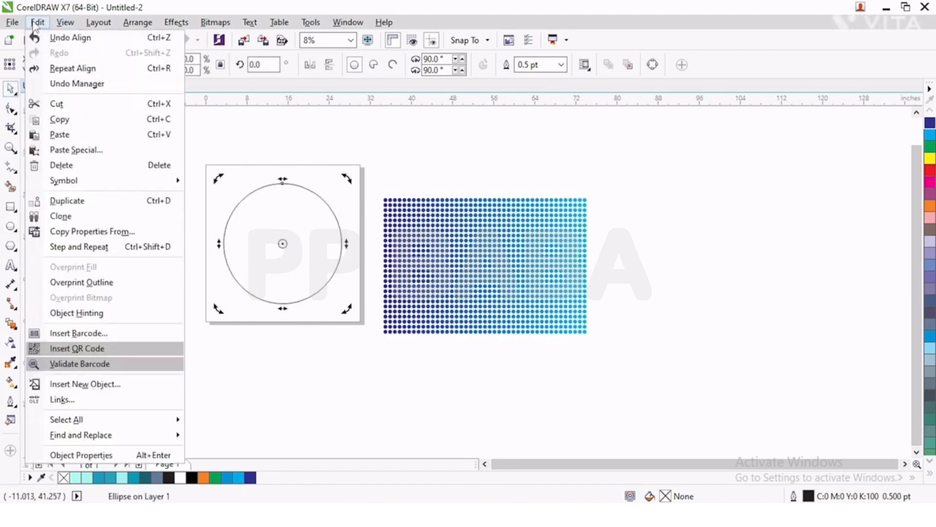
{"action": "left_click", "coordinate": [98, 119]}
{"action": "left_click", "coordinate": [37, 22]}
{"action": "left_click", "coordinate": [108, 140]}
{"action": "left_click_drag", "start_coordinate": [261, 207], "coordinate": [117, 206]}
PowerClip the gradient dot grid inside the circle on the page and remove that circle's outline.
{"action": "left_click", "coordinate": [271, 236]}
{"action": "left_click", "coordinate": [473, 254]}
{"action": "right_click", "coordinate": [471, 251]}
{"action": "left_click", "coordinate": [525, 132]}
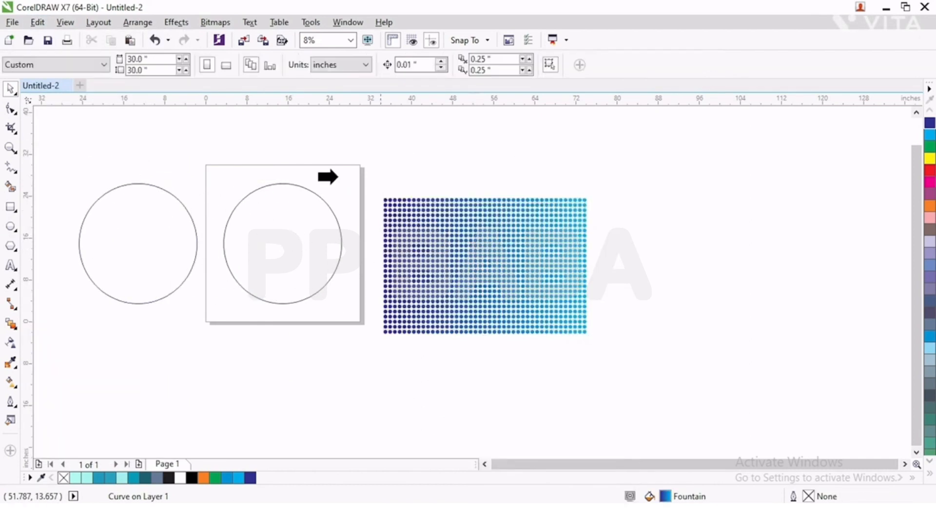
{"action": "left_click", "coordinate": [273, 238]}
{"action": "key", "text": "Escape"}
{"action": "left_click", "coordinate": [251, 264]}
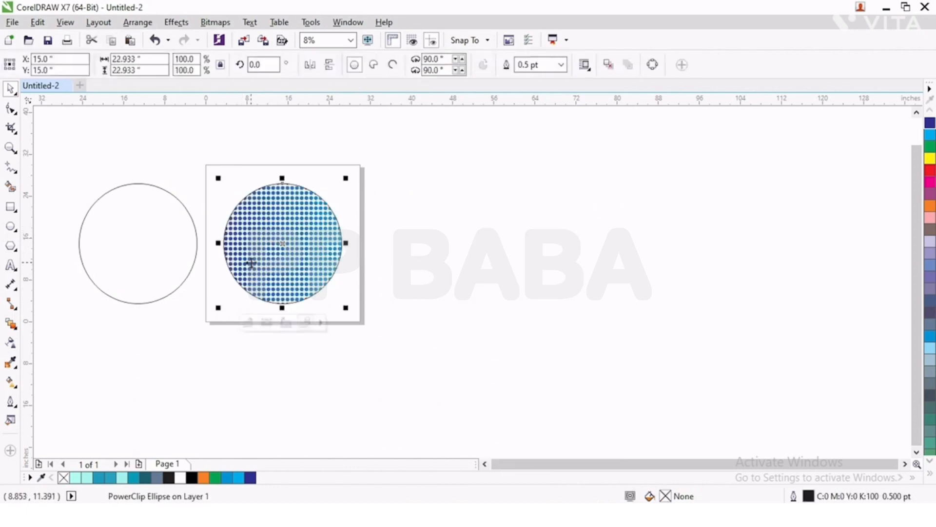
{"action": "right_click", "coordinate": [63, 478]}
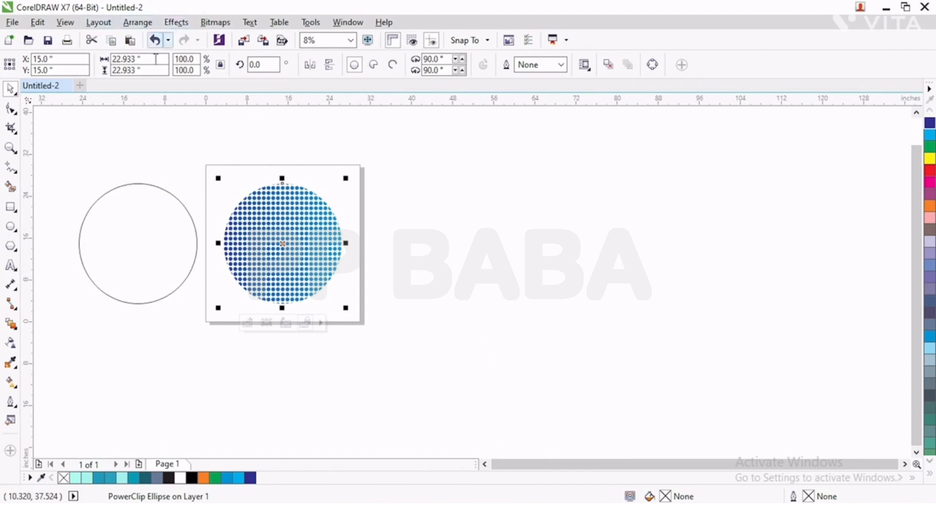
Open the Lens effect settings for the empty circle and center it exactly over the dot-filled circle.
{"action": "left_click", "coordinate": [117, 189]}
{"action": "left_click", "coordinate": [177, 22]}
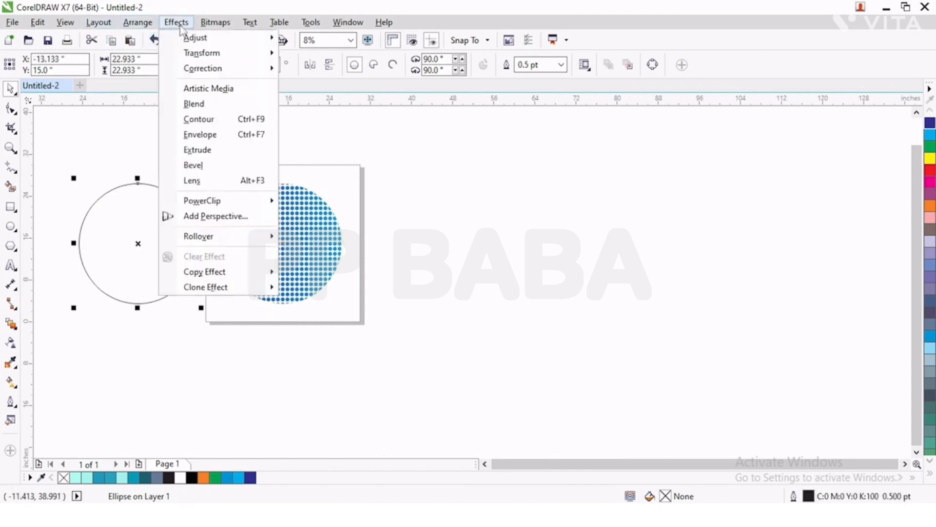
{"action": "left_click", "coordinate": [232, 184]}
{"action": "left_click_drag", "start_coordinate": [116, 251], "coordinate": [329, 250]}
{"action": "left_click", "coordinate": [252, 254], "text": "shift"}
{"action": "key", "text": "e"}
{"action": "key", "text": "c"}
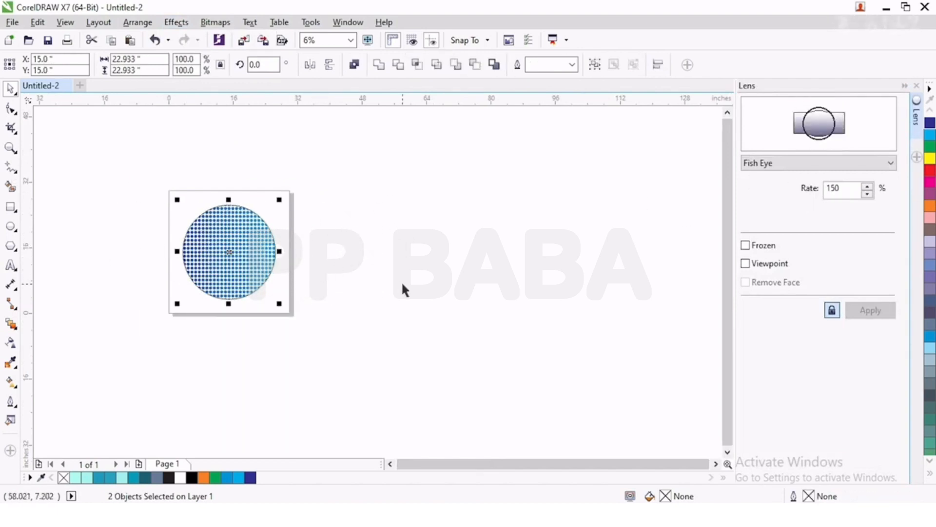
Apply a Fish Eye lens with a rate of 155% to the empty circle over the dots.
{"action": "left_click", "coordinate": [402, 282]}
{"action": "left_click", "coordinate": [256, 264]}
{"action": "left_click", "coordinate": [257, 269]}
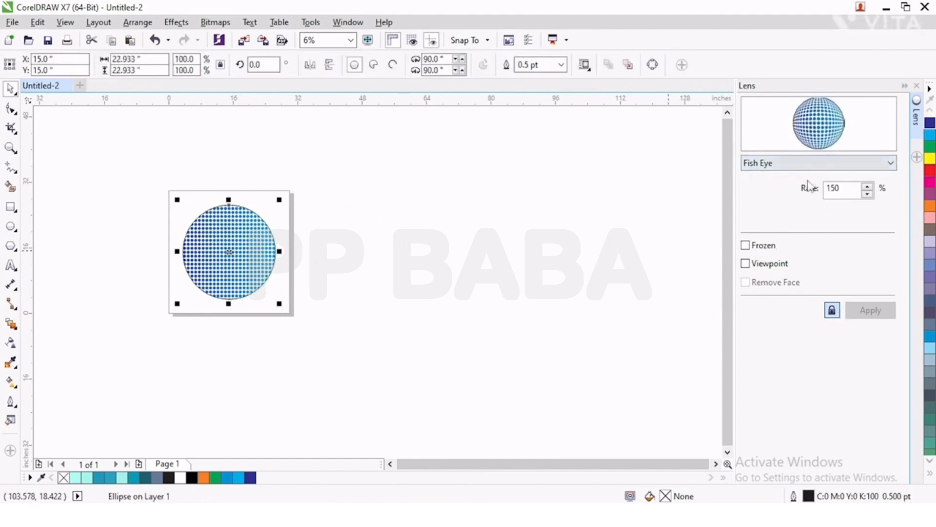
{"action": "left_click", "coordinate": [868, 188]}
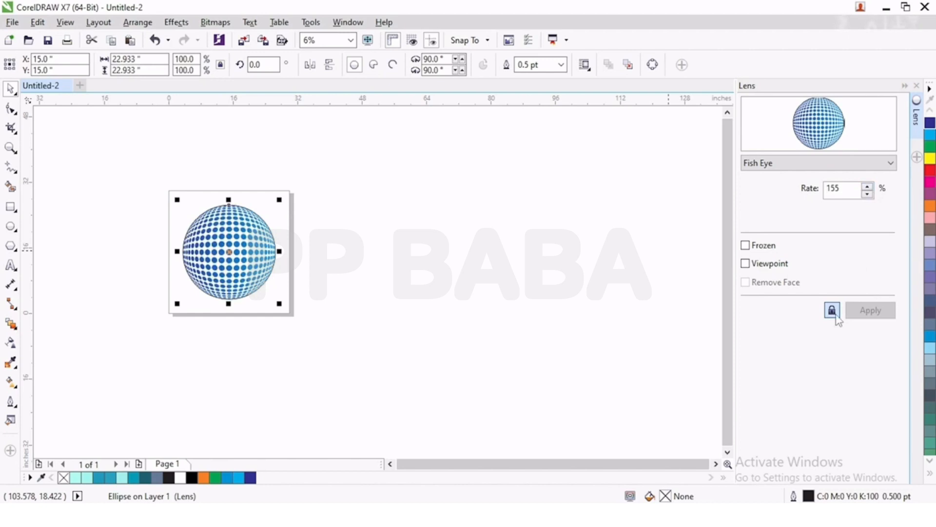
{"action": "scroll", "coordinate": [231, 264], "scroll_direction": "up", "scroll_amount": 1}
{"action": "left_click_drag", "start_coordinate": [235, 265], "coordinate": [350, 272]}
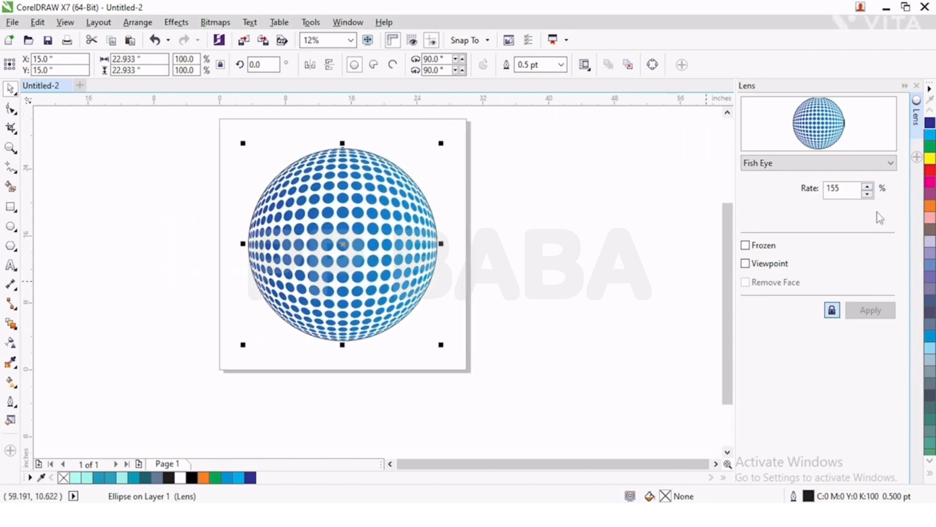
Set the Fish Eye lens rate of the circle over the dots to 190%.
{"action": "left_click", "coordinate": [869, 187]}
{"action": "left_click", "coordinate": [869, 187]}
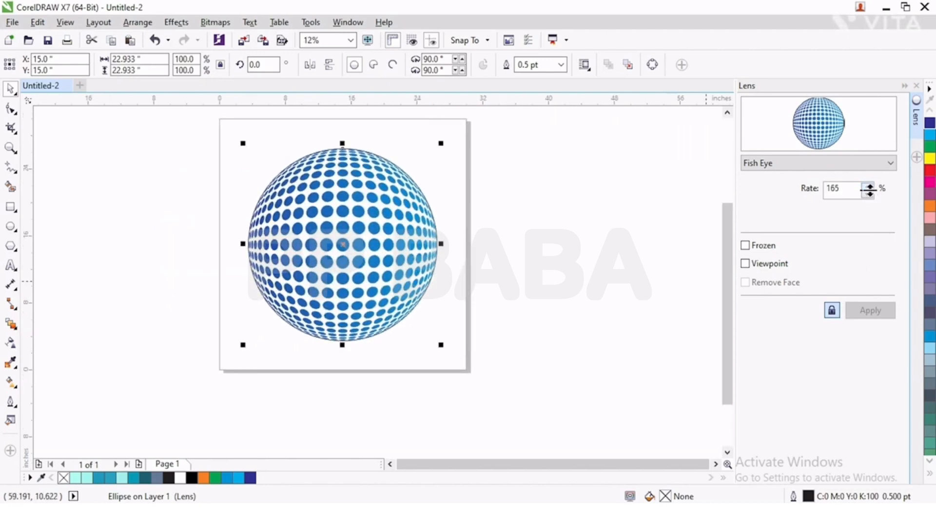
{"action": "left_click", "coordinate": [867, 195]}
{"action": "left_click", "coordinate": [867, 195]}
{"action": "left_click", "coordinate": [867, 195]}
{"action": "left_click", "coordinate": [867, 185]}
{"action": "left_click", "coordinate": [867, 185]}
{"action": "left_click", "coordinate": [867, 186]}
{"action": "left_click", "coordinate": [867, 185]}
{"action": "left_click", "coordinate": [867, 186]}
{"action": "left_click", "coordinate": [867, 185]}
{"action": "left_click", "coordinate": [867, 185]}
{"action": "left_click", "coordinate": [866, 185]}
{"action": "left_click", "coordinate": [866, 186]}
{"action": "left_click", "coordinate": [867, 186]}
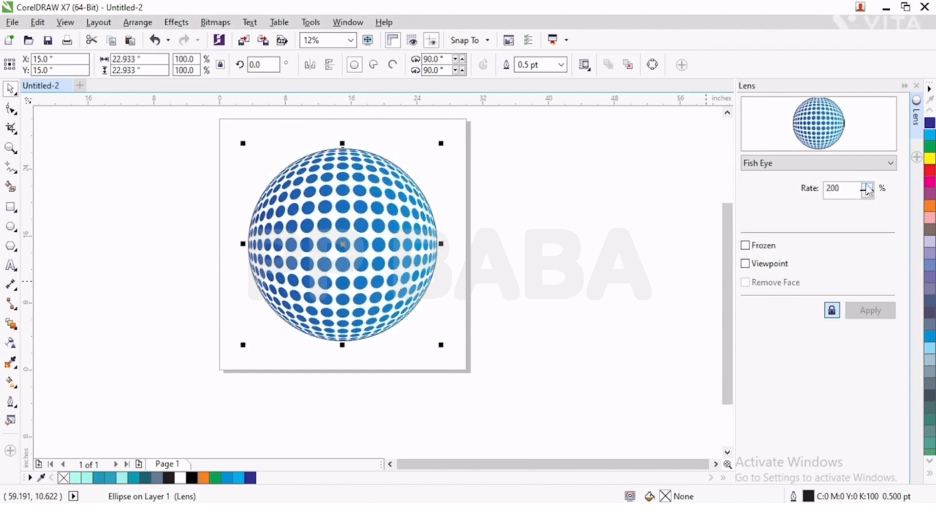
{"action": "left_click", "coordinate": [867, 195]}
{"action": "left_click", "coordinate": [867, 194]}
{"action": "left_click", "coordinate": [488, 209]}
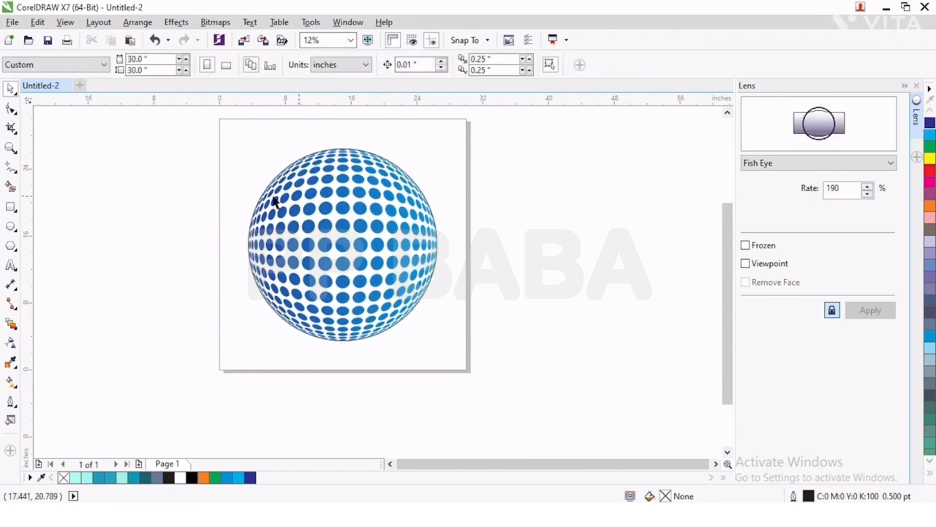
{"action": "scroll", "coordinate": [239, 215], "scroll_direction": "down", "scroll_amount": 1}
{"action": "left_click", "coordinate": [266, 233]}
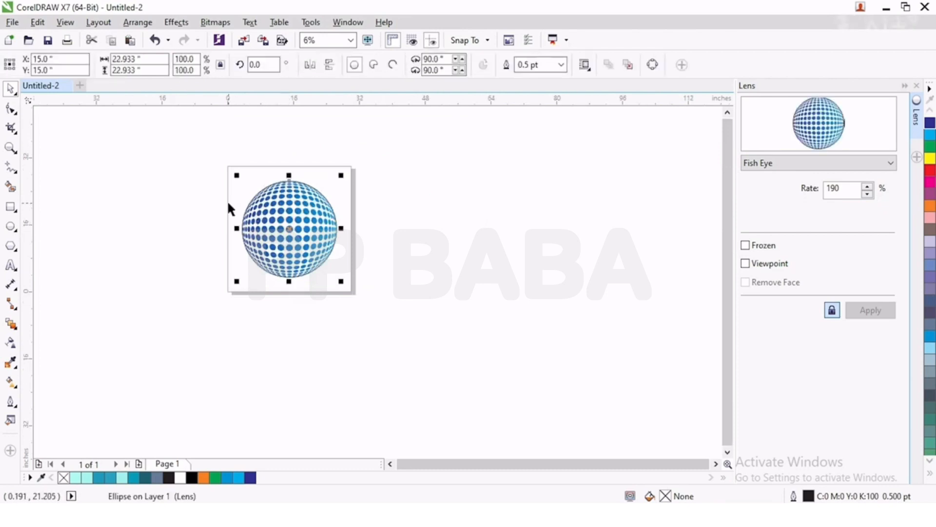
{"action": "left_click", "coordinate": [197, 237]}
{"action": "scroll", "coordinate": [262, 215], "scroll_direction": "up", "scroll_amount": 1}
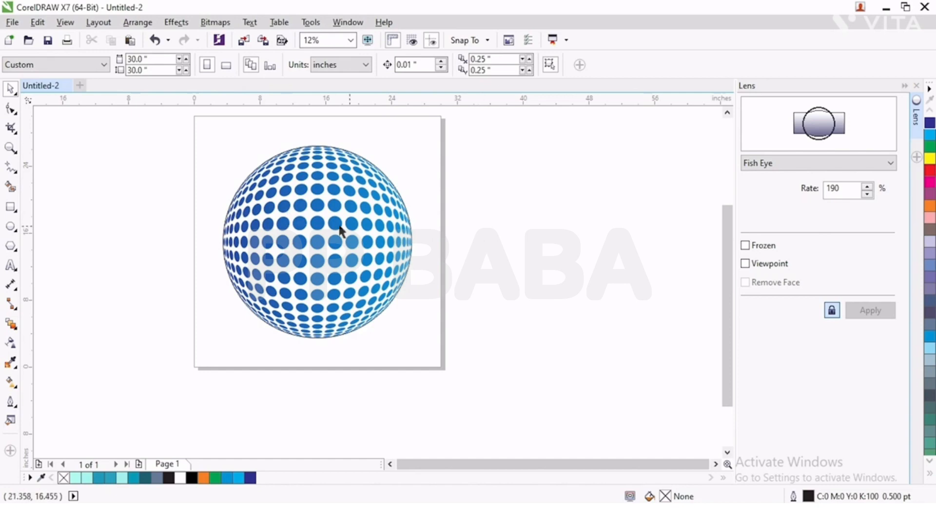
{"action": "scroll", "coordinate": [371, 235], "scroll_direction": "down", "scroll_amount": 1}
{"action": "scroll", "coordinate": [325, 222], "scroll_direction": "up", "scroll_amount": 1}
Move the Fish Eye circle to the right of the dot-filled circle and open the PowerClip contents for editing.
{"action": "left_click", "coordinate": [334, 249]}
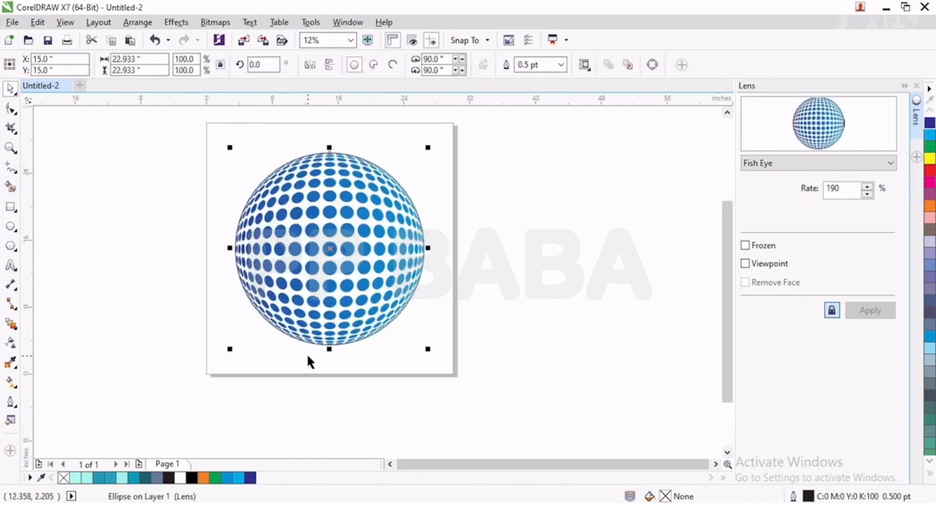
{"action": "left_click_drag", "start_coordinate": [316, 273], "coordinate": [527, 273]}
{"action": "left_click", "coordinate": [372, 278]}
{"action": "left_click", "coordinate": [294, 364]}
Shift the dot grid about 4.2 inches to the left inside the PowerClip and deselect it.
{"action": "left_click", "coordinate": [364, 272]}
{"action": "left_click_drag", "start_coordinate": [377, 248], "coordinate": [340, 245]}
{"action": "left_click", "coordinate": [529, 362]}
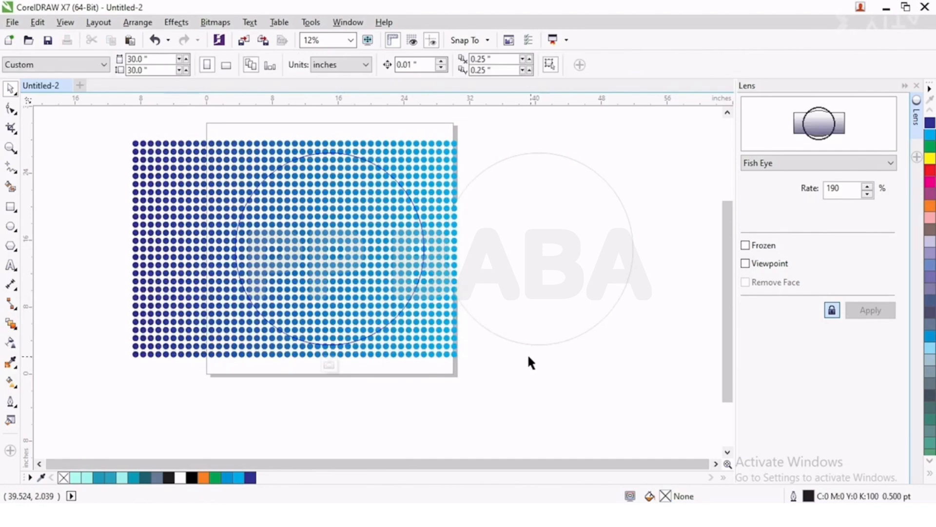
Apply a horizontal linear transparency to the dot grid that fades out toward the left, and finish editing the PowerClip.
{"action": "left_click", "coordinate": [351, 266]}
{"action": "left_click", "coordinate": [10, 342]}
{"action": "left_click_drag", "start_coordinate": [411, 266], "coordinate": [178, 264]}
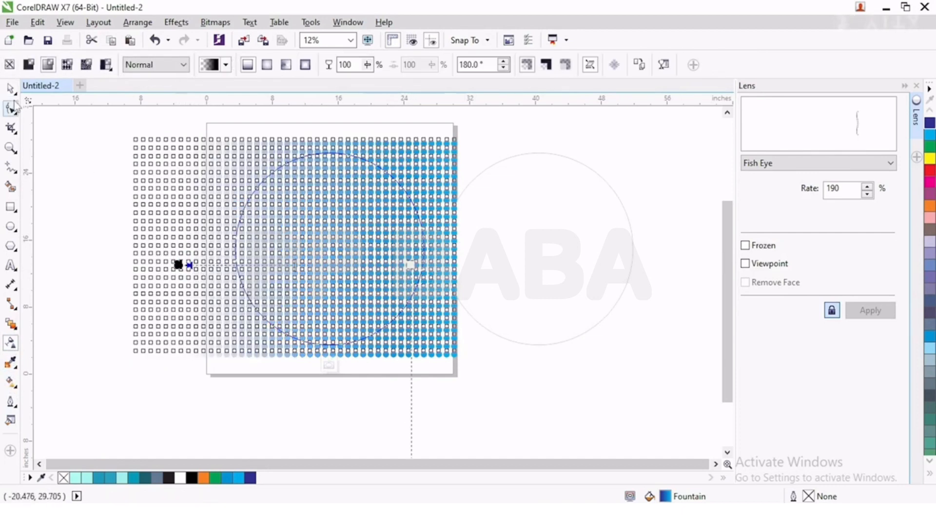
{"action": "left_click", "coordinate": [11, 89]}
{"action": "left_click", "coordinate": [92, 219], "text": "ctrl"}
Center the Fish Eye circle horizontally and vertically on the faded dot-filled circle.
{"action": "left_click", "coordinate": [527, 278]}
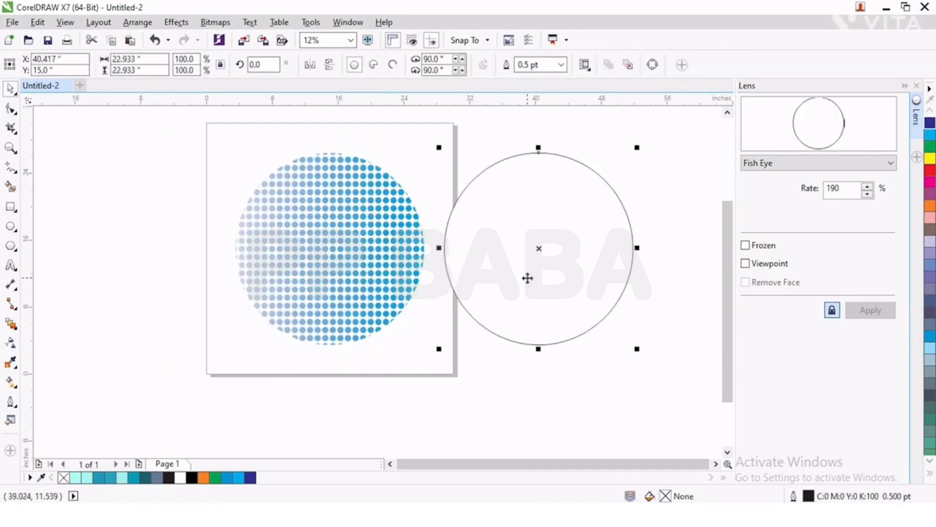
{"action": "left_click", "coordinate": [363, 266], "text": "shift"}
{"action": "key", "text": "c"}
{"action": "key", "text": "e"}
{"action": "left_click", "coordinate": [583, 309]}
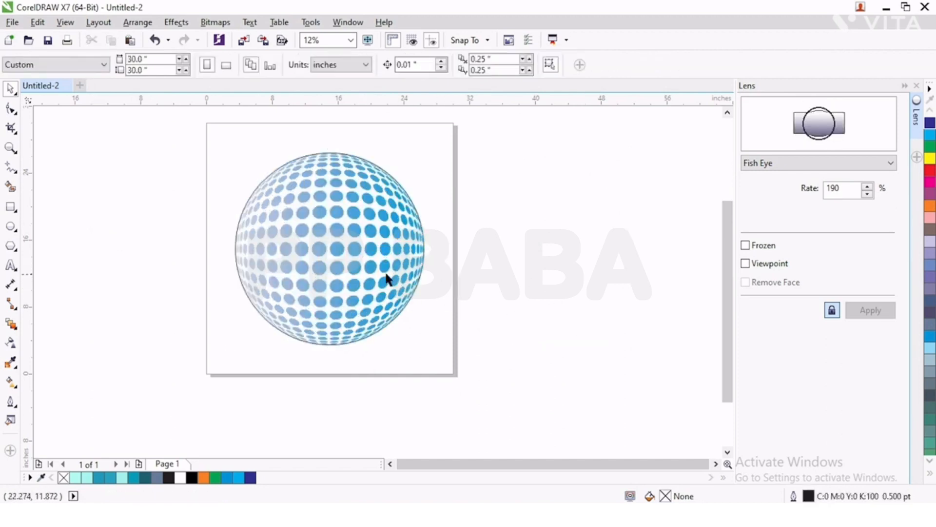
Move the lens circle aside, reopen the PowerClip contents, nudge the dot grid slightly left, and finish editing.
{"action": "left_click_drag", "start_coordinate": [376, 287], "coordinate": [575, 291]}
{"action": "left_click", "coordinate": [376, 265]}
{"action": "left_click", "coordinate": [292, 365]}
{"action": "left_click", "coordinate": [443, 293]}
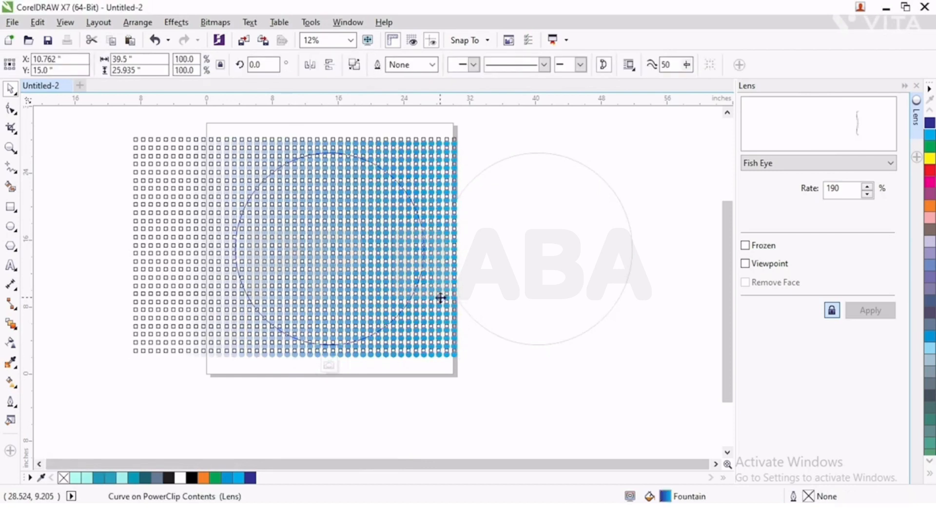
{"action": "left_click_drag", "start_coordinate": [420, 297], "coordinate": [415, 297]}
{"action": "left_click", "coordinate": [560, 364], "text": "ctrl"}
Align the Fish Eye circle back over the center of the dot-filled circle to restore the sphere.
{"action": "left_click", "coordinate": [519, 283]}
{"action": "left_click", "coordinate": [353, 255], "text": "shift"}
{"action": "key", "text": "c"}
{"action": "key", "text": "e"}
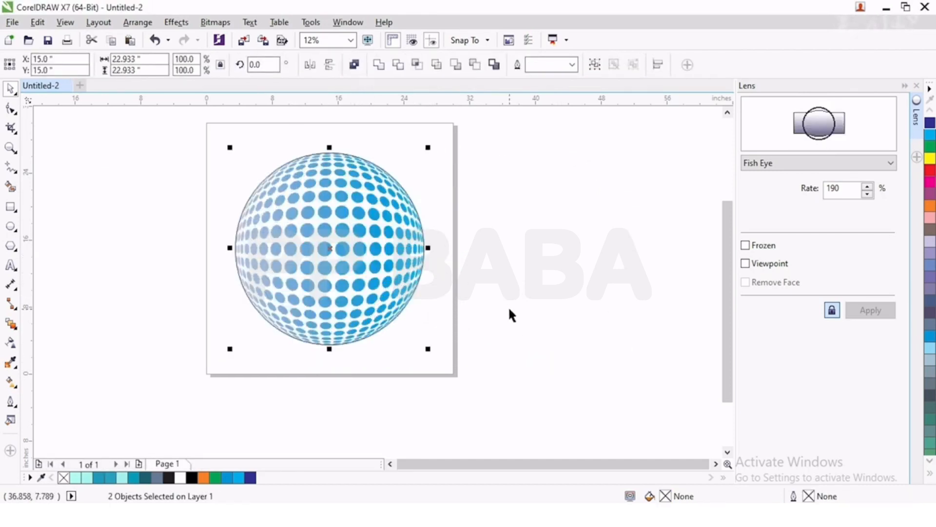
{"action": "left_click", "coordinate": [508, 306]}
{"action": "scroll", "coordinate": [378, 269], "scroll_direction": "down", "scroll_amount": 1}
{"action": "scroll", "coordinate": [359, 273], "scroll_direction": "up", "scroll_amount": 1}
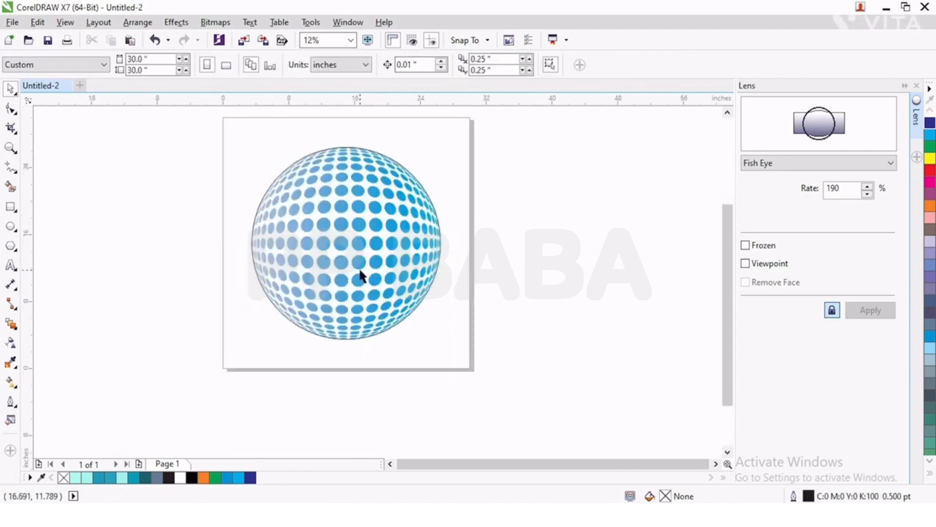
Remove the outline from the lens and dot-filled circles, close the Lens settings, and group the two circles.
{"action": "left_click_drag", "start_coordinate": [190, 144], "coordinate": [489, 374]}
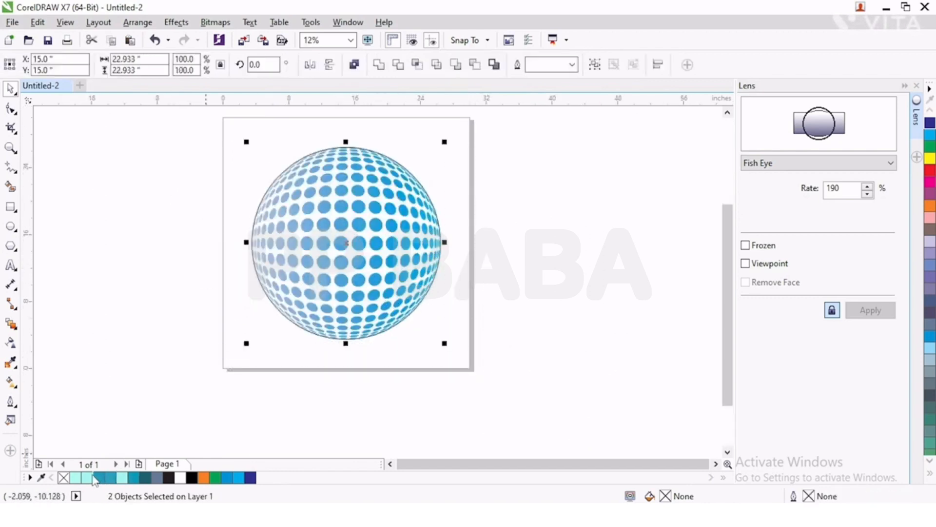
{"action": "right_click", "coordinate": [64, 478]}
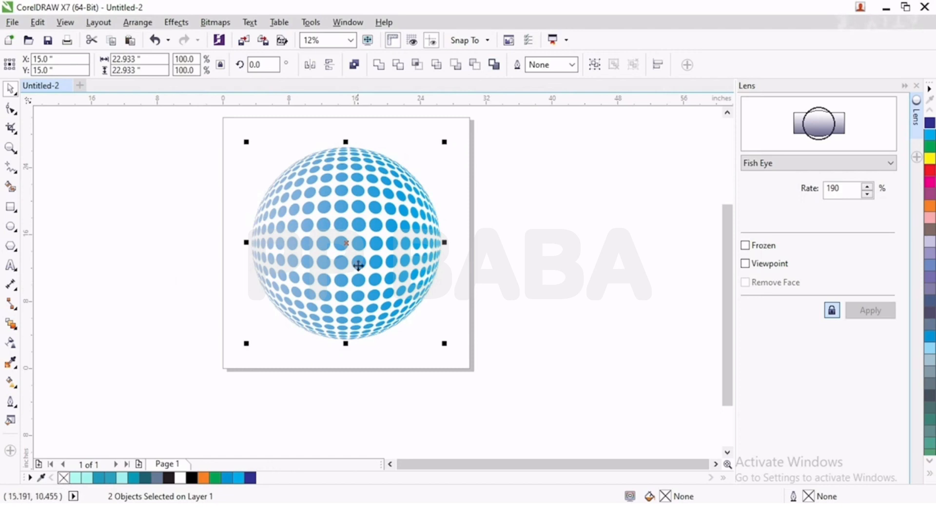
{"action": "left_click", "coordinate": [916, 117]}
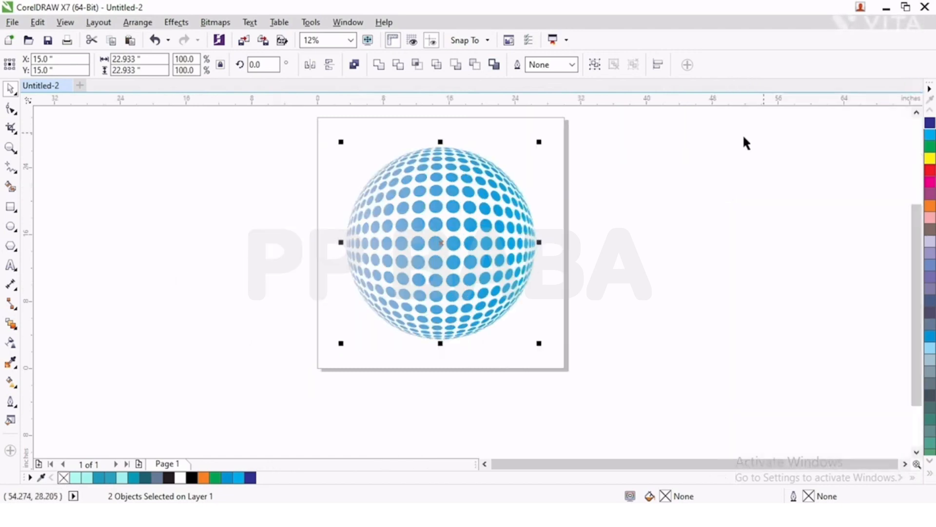
{"action": "left_click", "coordinate": [594, 66]}
{"action": "left_click", "coordinate": [552, 259]}
{"action": "left_click_drag", "start_coordinate": [552, 260], "coordinate": [510, 296]}
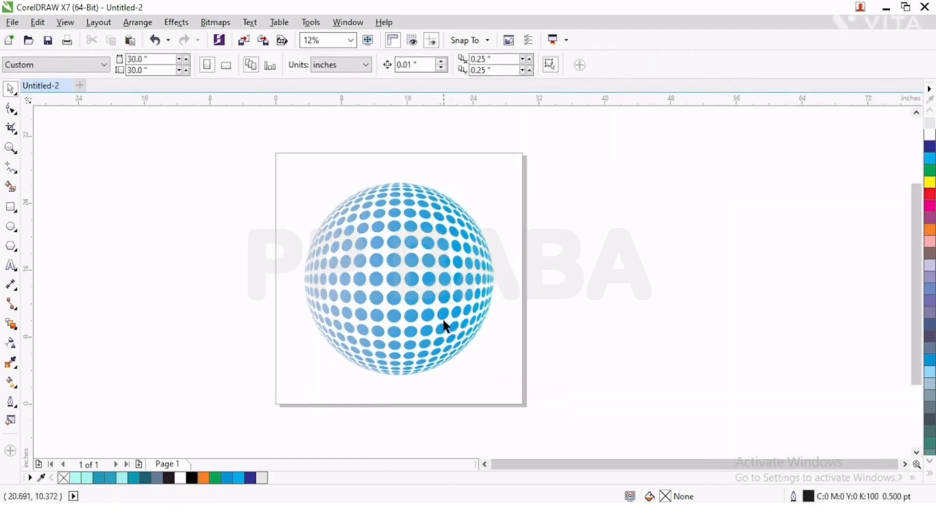
Add a page-sized rectangle behind the sphere and give it an elliptical fountain fill centered on the page and reaching past its edges.
{"action": "double_click", "coordinate": [11, 209]}
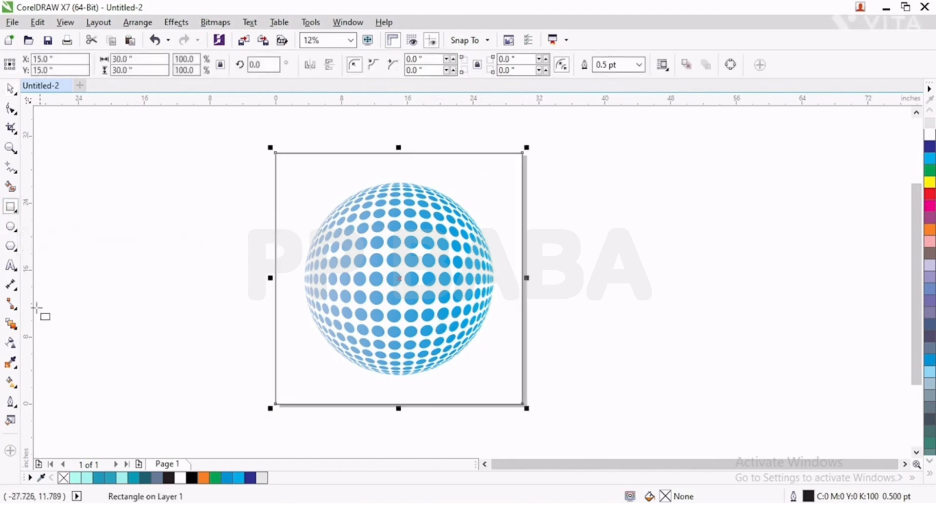
{"action": "left_click", "coordinate": [11, 385]}
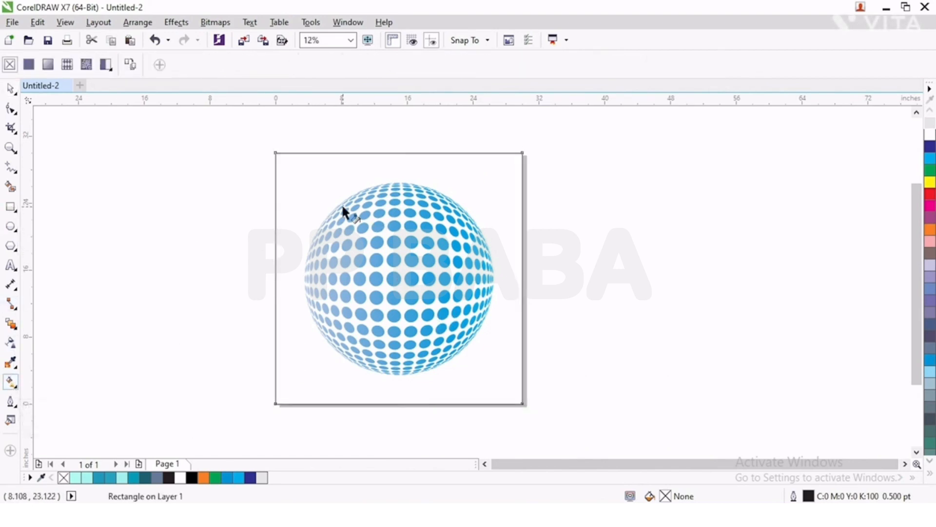
{"action": "left_click_drag", "start_coordinate": [364, 387], "coordinate": [364, 387]}
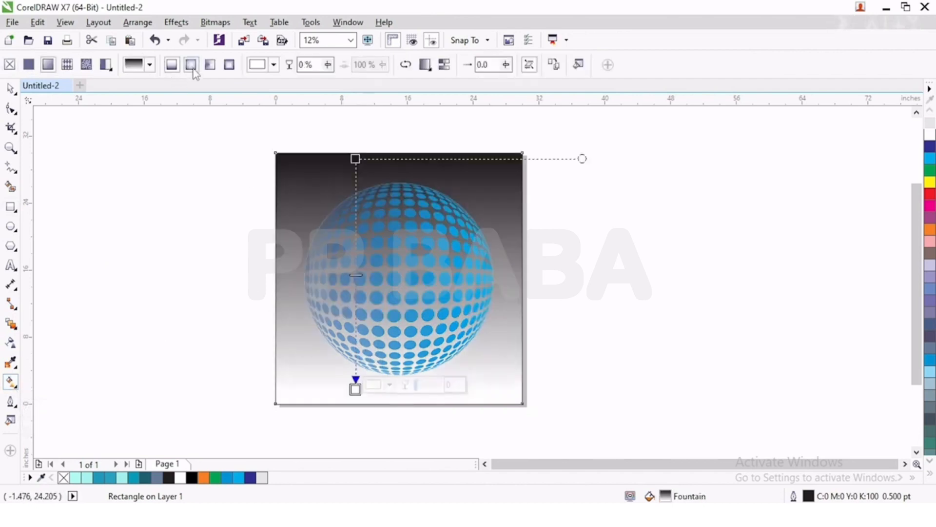
{"action": "left_click", "coordinate": [191, 64]}
{"action": "left_click_drag", "start_coordinate": [356, 273], "coordinate": [399, 278]}
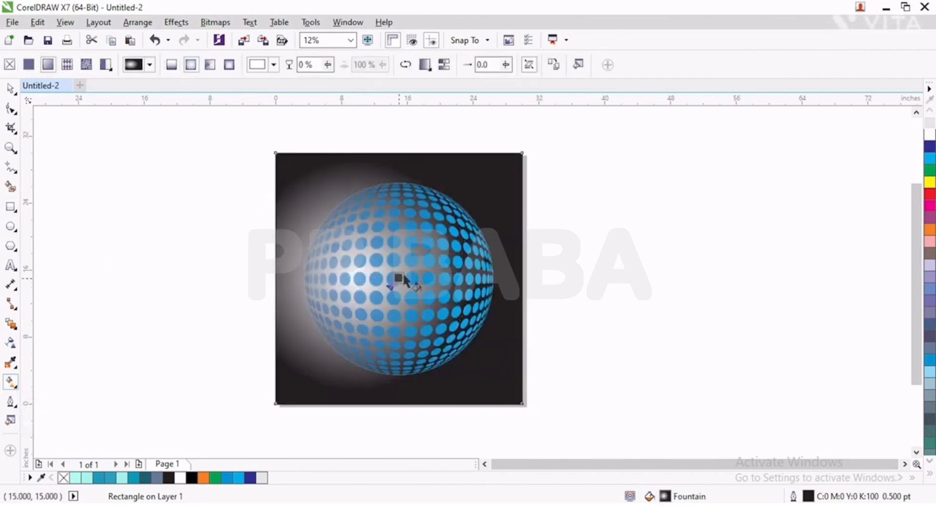
{"action": "left_click_drag", "start_coordinate": [506, 248], "coordinate": [545, 238]}
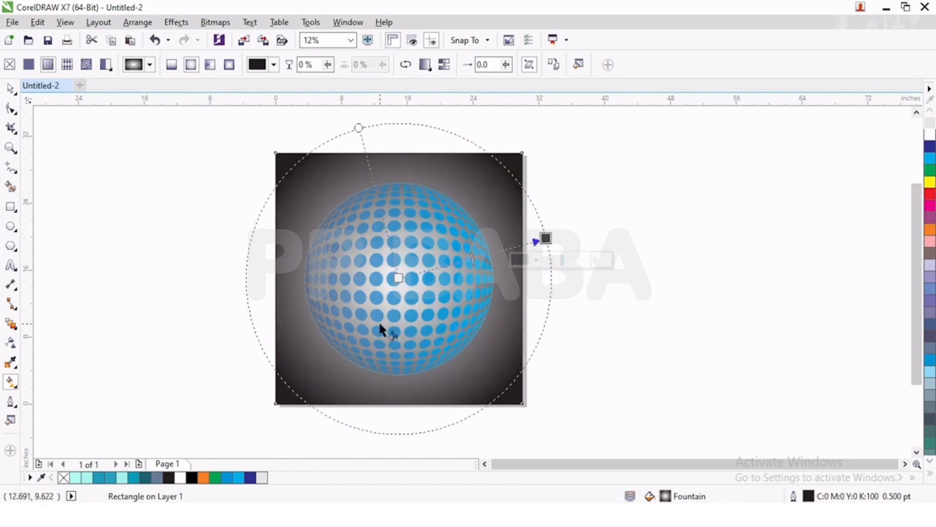
Color the background gradient's outer node 10% Black and extend the gradient further beyond the page.
{"action": "left_click", "coordinate": [262, 478]}
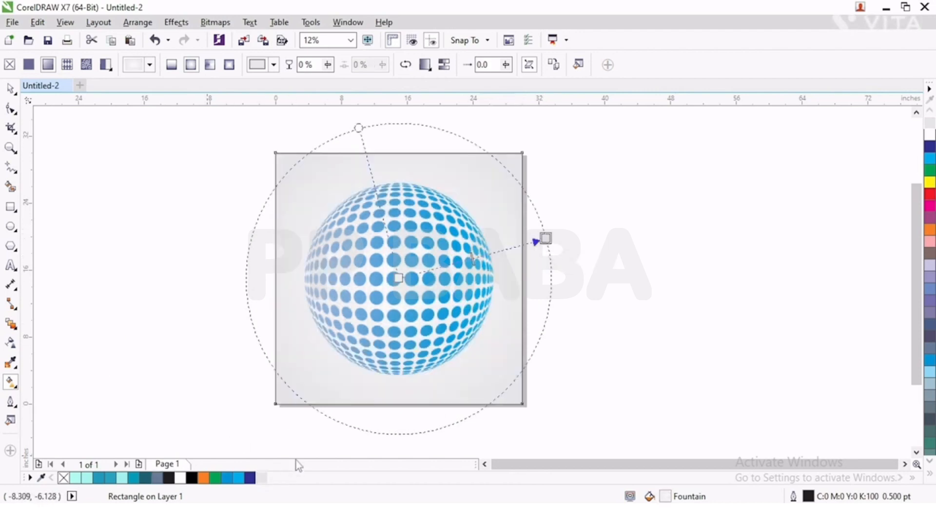
{"action": "left_click", "coordinate": [399, 279]}
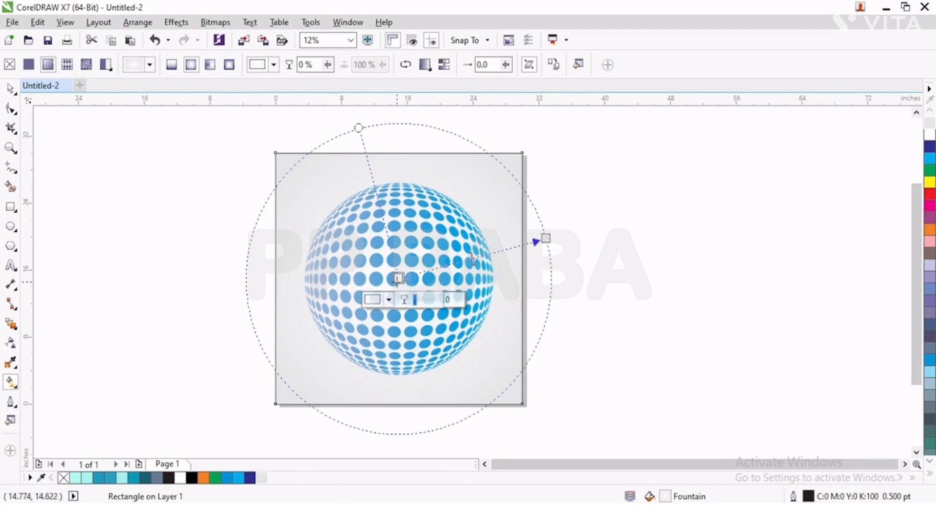
{"action": "left_click", "coordinate": [389, 300]}
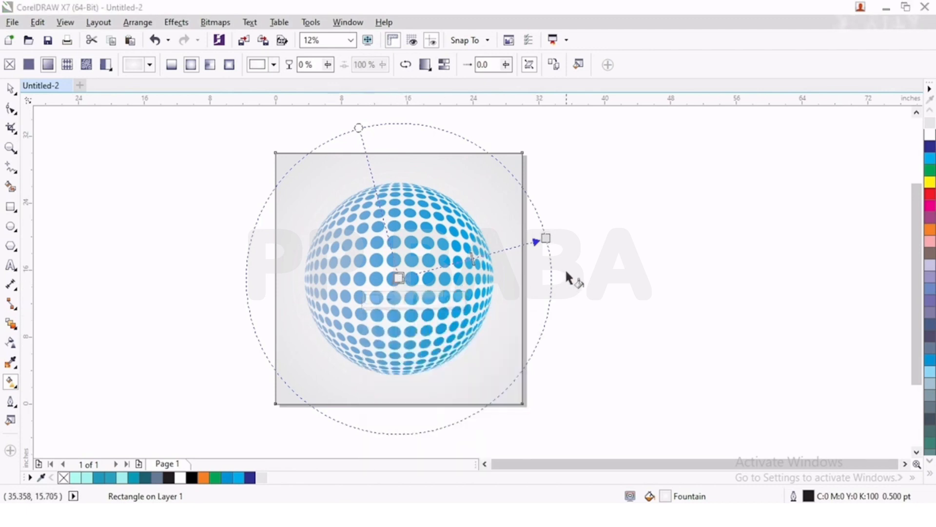
{"action": "left_click_drag", "start_coordinate": [547, 238], "coordinate": [584, 228]}
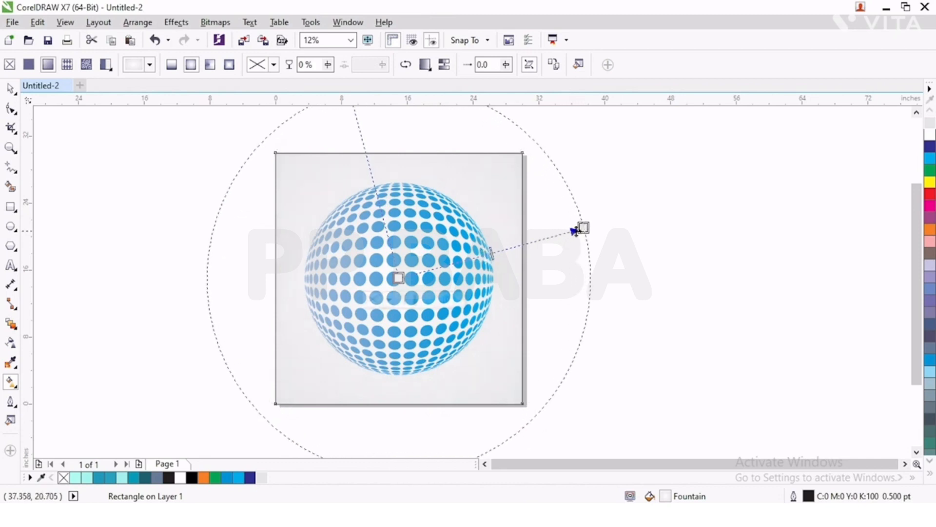
{"action": "left_click", "coordinate": [10, 89]}
{"action": "left_click", "coordinate": [175, 299]}
{"action": "left_click_drag", "start_coordinate": [175, 299], "coordinate": [154, 261]}
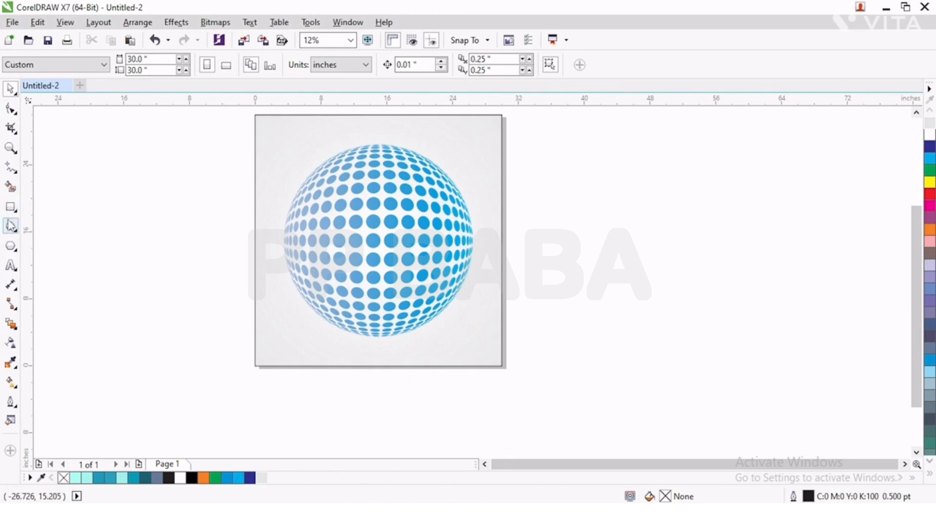
Draw a flat ellipse about 8 × 1.1 inches beside the page, fill it with 10% Black, and remove its outline.
{"action": "left_click", "coordinate": [10, 227]}
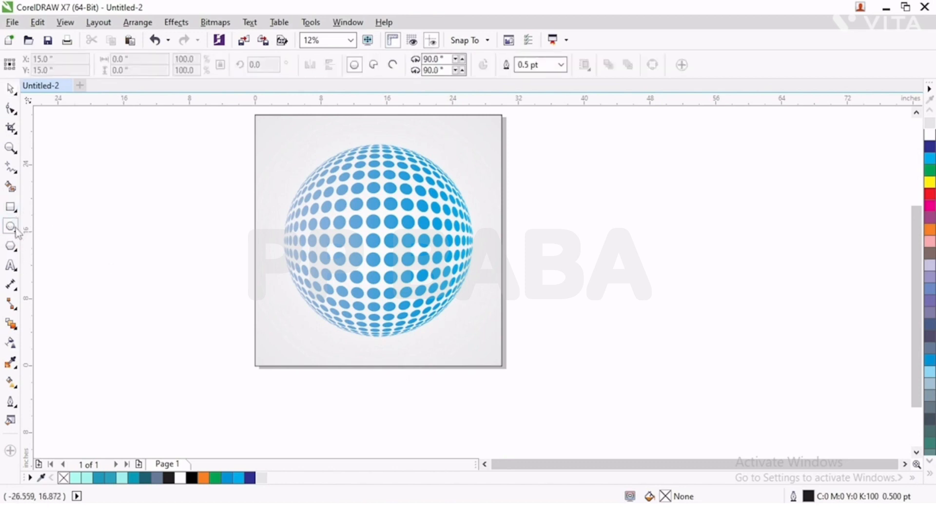
{"action": "left_click_drag", "start_coordinate": [124, 295], "coordinate": [190, 303]}
{"action": "left_click", "coordinate": [264, 479]}
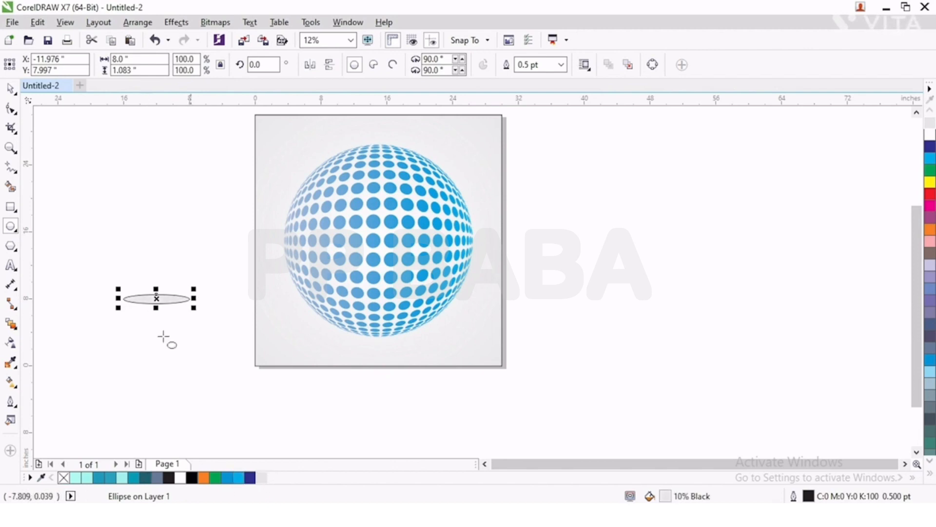
{"action": "left_click", "coordinate": [10, 89]}
{"action": "right_click", "coordinate": [63, 477]}
Place the flat ellipse just below the sphere and enlarge it proportionally to about 12.8 × 1.7 inches.
{"action": "left_click", "coordinate": [146, 317]}
{"action": "left_click_drag", "start_coordinate": [156, 298], "coordinate": [375, 347]}
{"action": "left_click", "coordinate": [399, 378]}
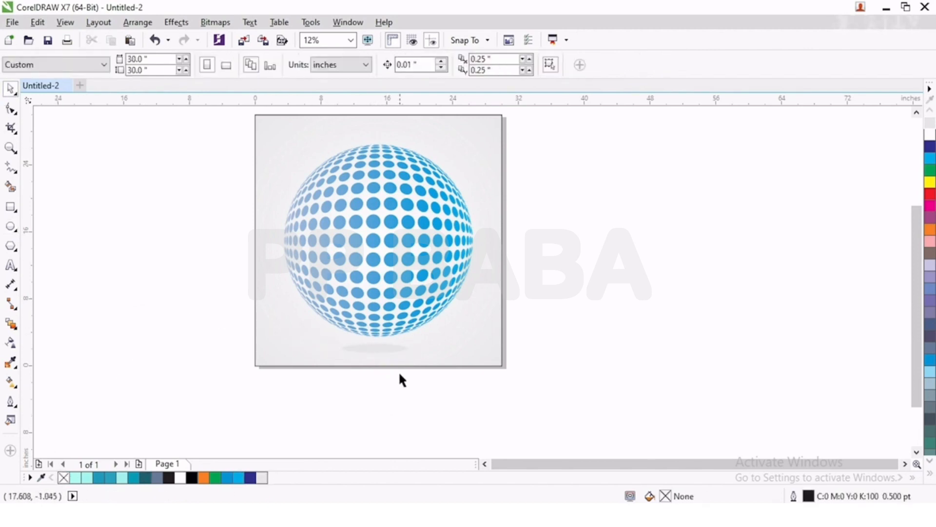
{"action": "left_click", "coordinate": [393, 346]}
{"action": "left_click_drag", "start_coordinate": [412, 358], "coordinate": [388, 352]}
{"action": "scroll", "coordinate": [380, 358], "scroll_direction": "up", "scroll_amount": 2}
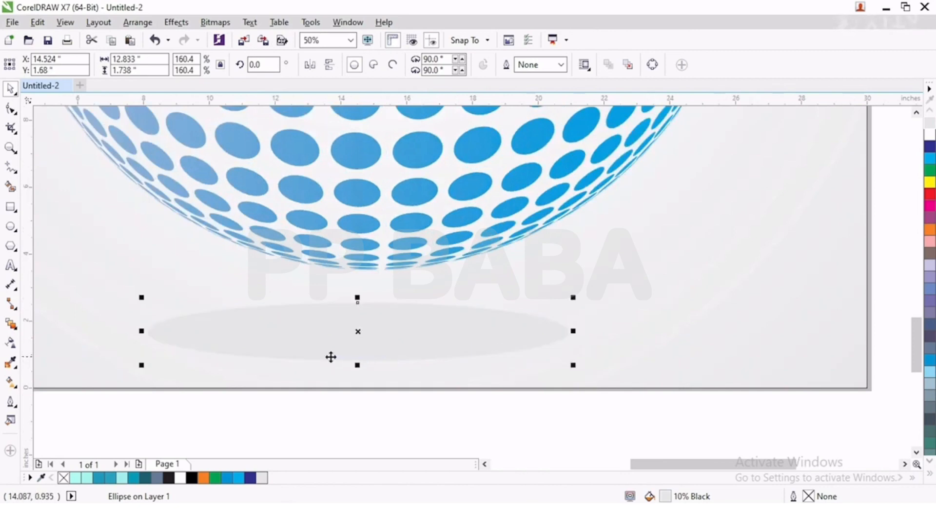
Fill the ellipse under the sphere with black and convert it to a 200 dpi CMYK bitmap.
{"action": "left_click", "coordinate": [192, 477]}
{"action": "scroll", "coordinate": [216, 329], "scroll_direction": "down", "scroll_amount": 1}
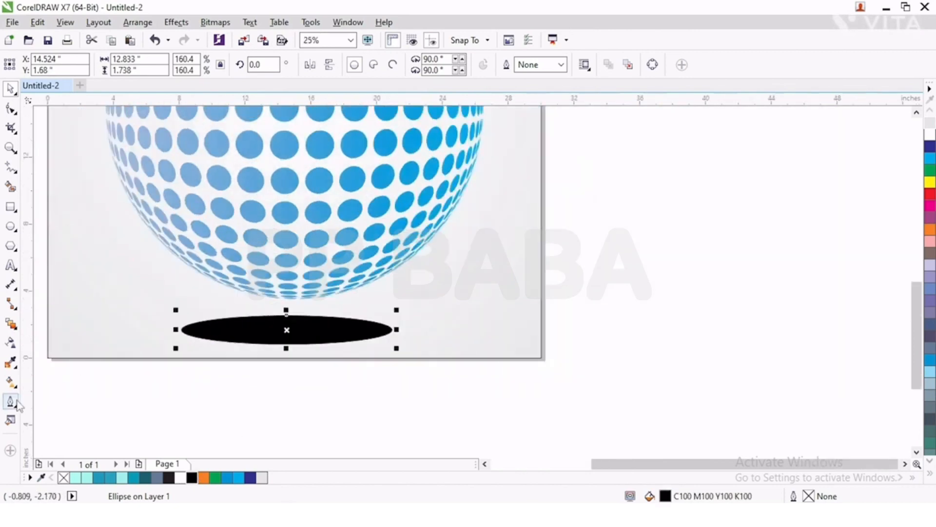
{"action": "left_click", "coordinate": [141, 23]}
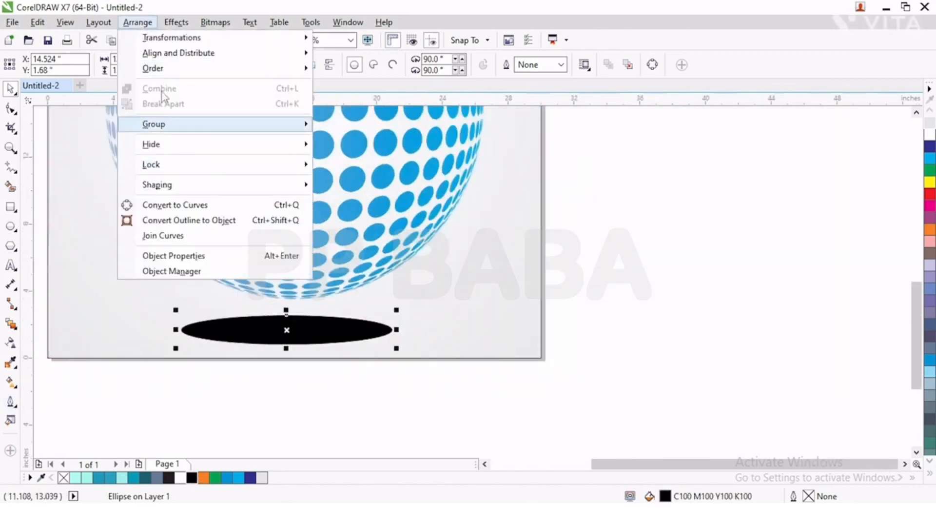
{"action": "mouse_move", "coordinate": [215, 22]}
{"action": "left_click", "coordinate": [256, 38]}
{"action": "left_click", "coordinate": [423, 331]}
Apply a Gaussian blur to the black ellipse bitmap below the sphere, keeping its edges only slightly softened.
{"action": "left_click", "coordinate": [215, 22]}
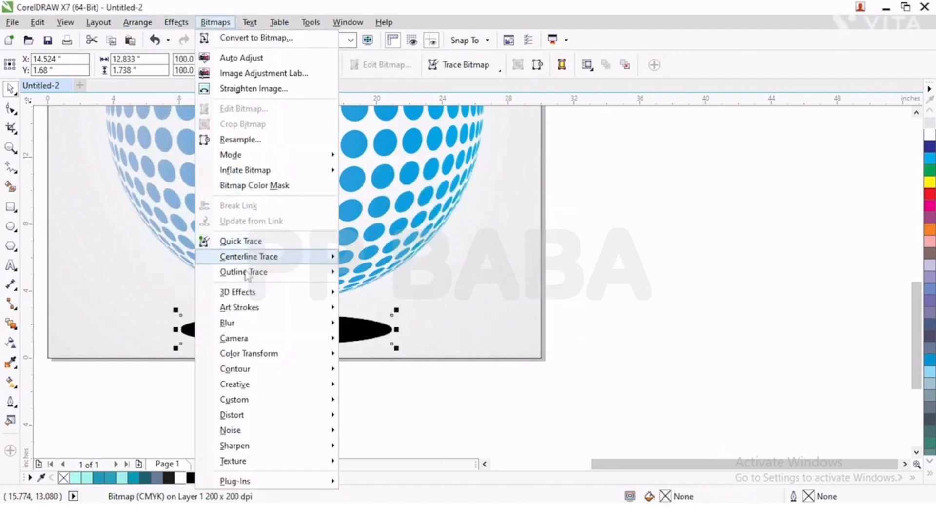
{"action": "mouse_move", "coordinate": [234, 322]}
{"action": "left_click", "coordinate": [390, 339]}
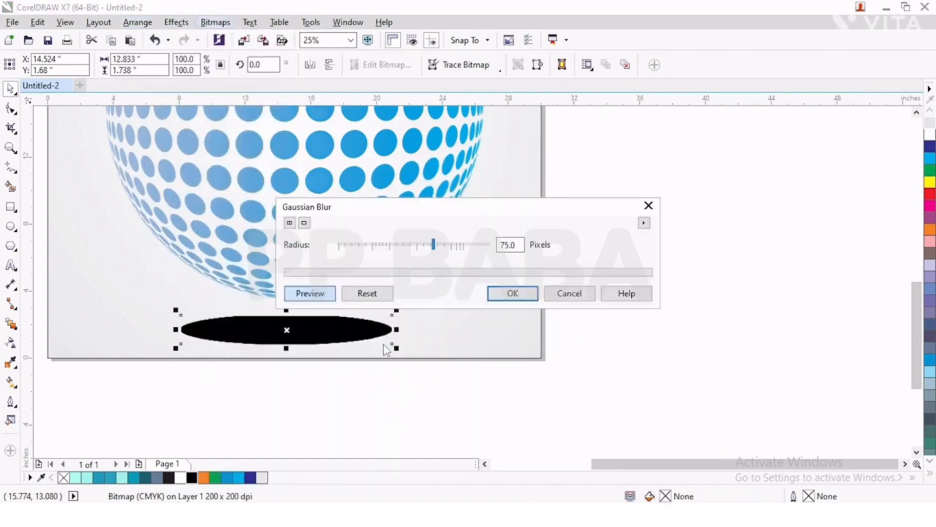
{"action": "left_click", "coordinate": [449, 248]}
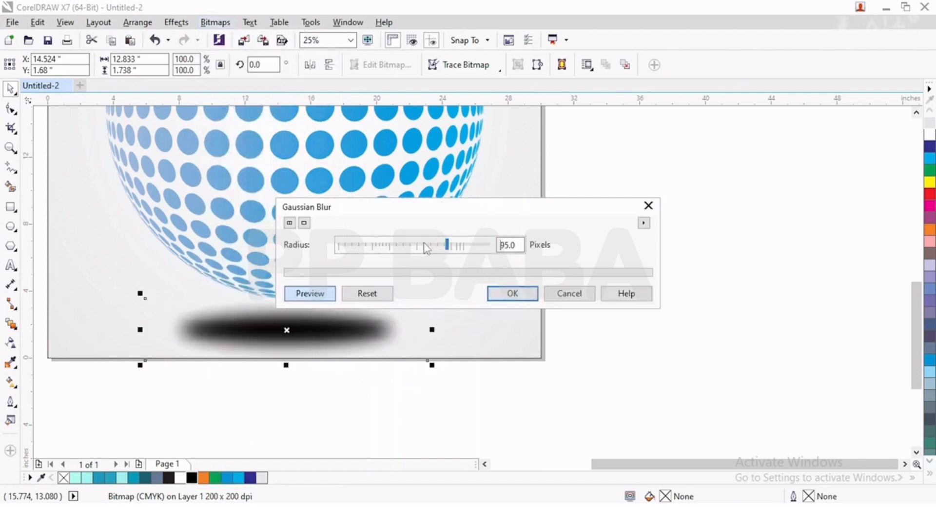
{"action": "left_click", "coordinate": [410, 247]}
{"action": "left_click", "coordinate": [505, 295]}
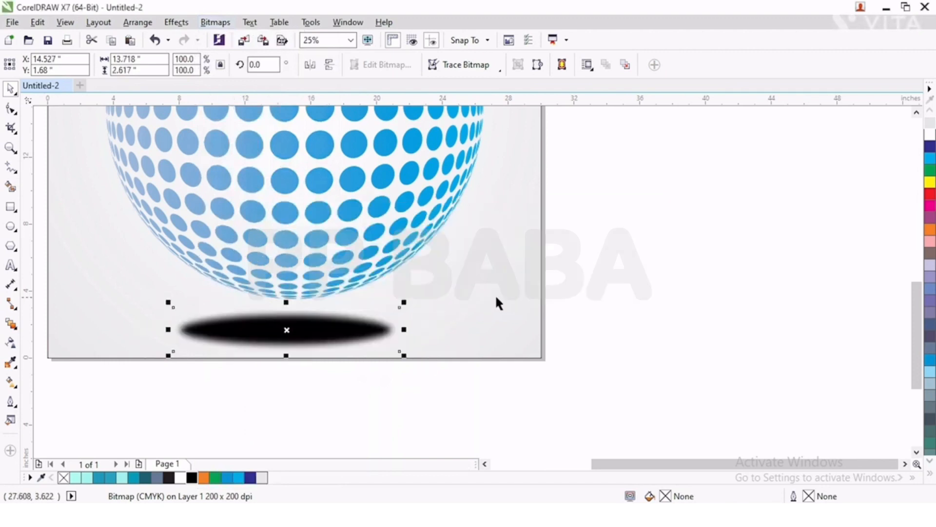
Give the blurred ellipse a uniform transparency of 75.
{"action": "left_click", "coordinate": [11, 343]}
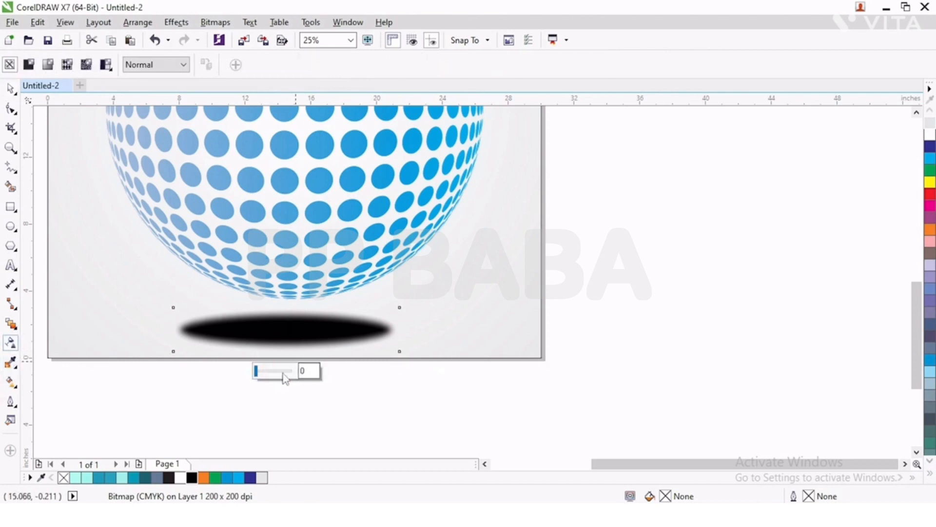
{"action": "left_click_drag", "start_coordinate": [274, 376], "coordinate": [287, 377]}
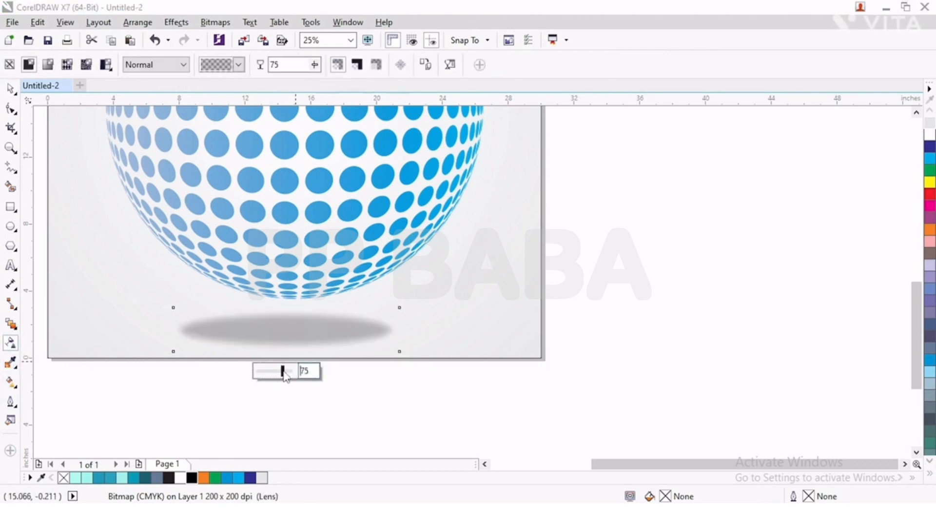
{"action": "left_click", "coordinate": [10, 90]}
Centre the blurred shadow horizontally on the gradient background square.
{"action": "scroll", "coordinate": [332, 343], "scroll_direction": "down", "scroll_amount": 1}
{"action": "left_click", "coordinate": [334, 363]}
{"action": "left_click", "coordinate": [315, 336]}
{"action": "left_click", "coordinate": [401, 315], "text": "shift"}
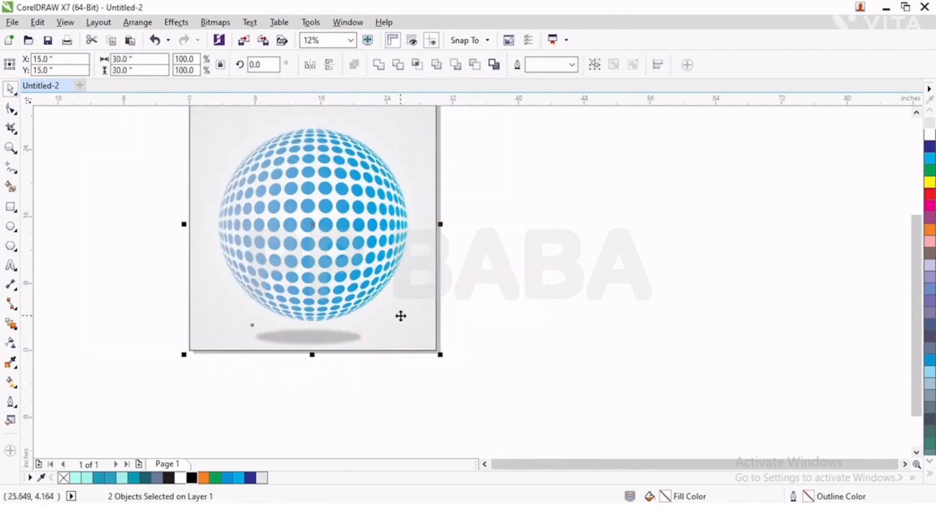
{"action": "left_click", "coordinate": [380, 403]}
Raise the uniform transparency of the shadow beneath the sphere to about 88.
{"action": "left_click", "coordinate": [322, 340]}
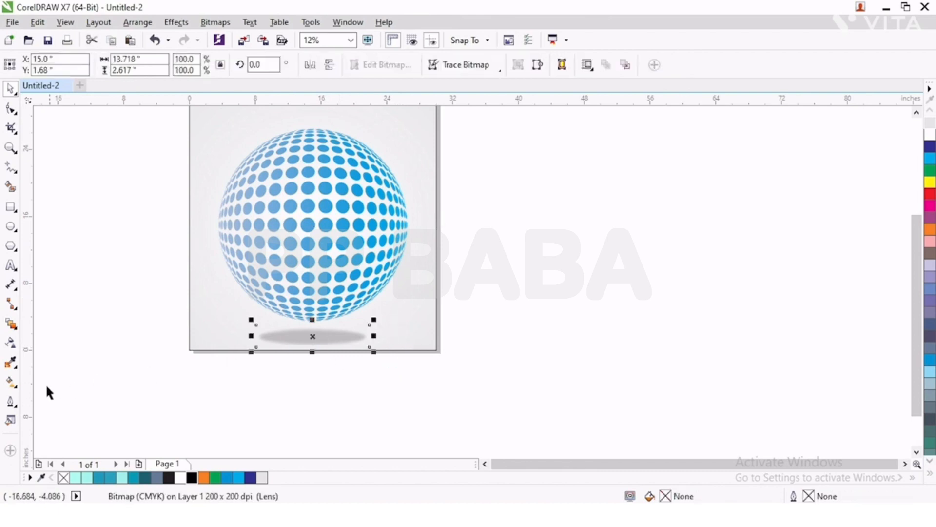
{"action": "left_click", "coordinate": [11, 383]}
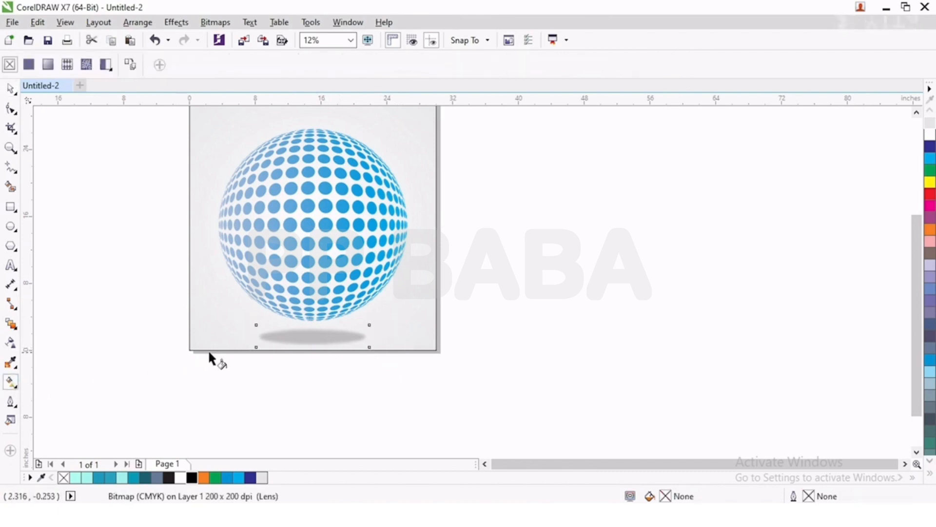
{"action": "scroll", "coordinate": [303, 337], "scroll_direction": "up", "scroll_amount": 1}
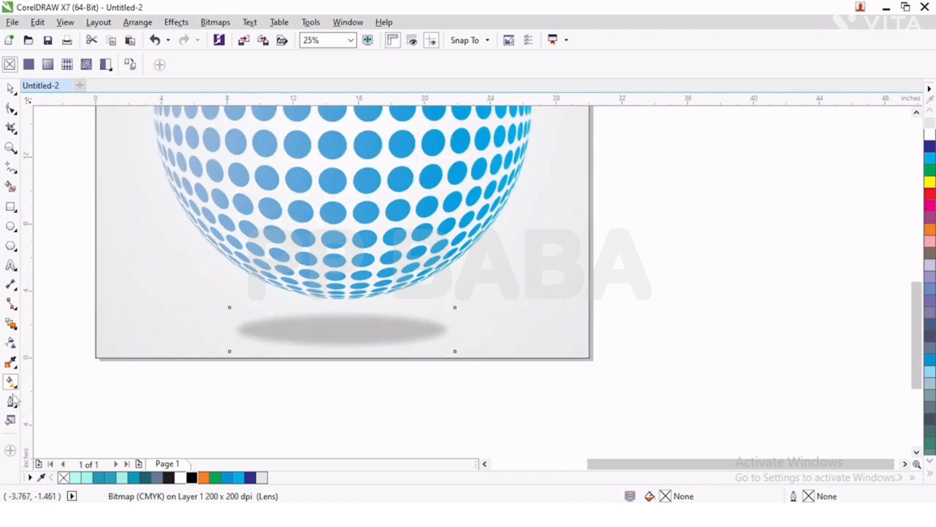
{"action": "left_click", "coordinate": [11, 344]}
{"action": "left_click", "coordinate": [346, 374]}
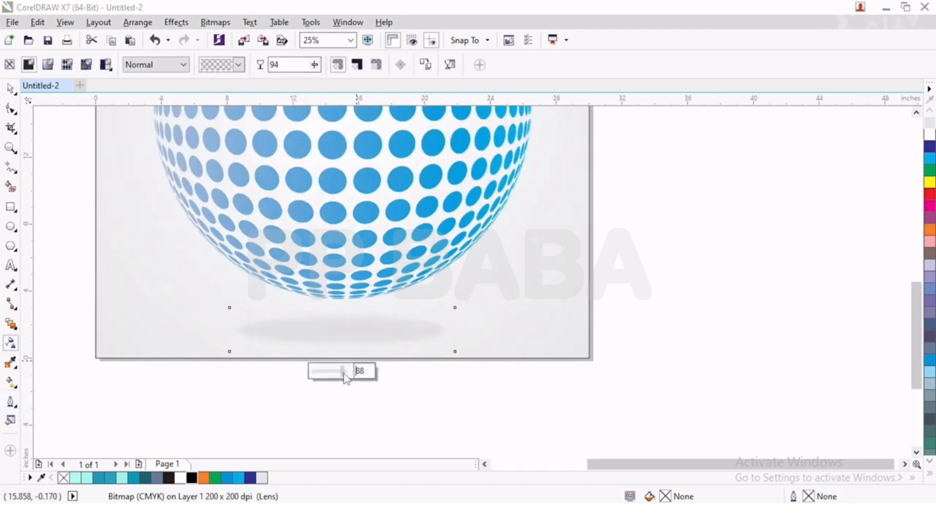
{"action": "left_click", "coordinate": [10, 89]}
{"action": "scroll", "coordinate": [267, 316], "scroll_direction": "down", "scroll_amount": 1}
{"action": "left_click", "coordinate": [314, 364]}
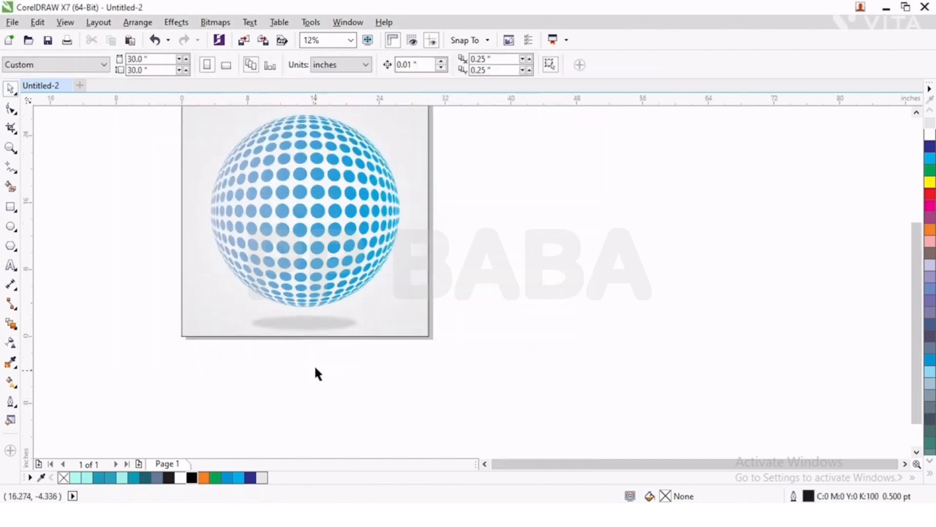
Set the shadow's uniform transparency to 90 and deselect it.
{"action": "scroll", "coordinate": [309, 360], "scroll_direction": "up", "scroll_amount": 2}
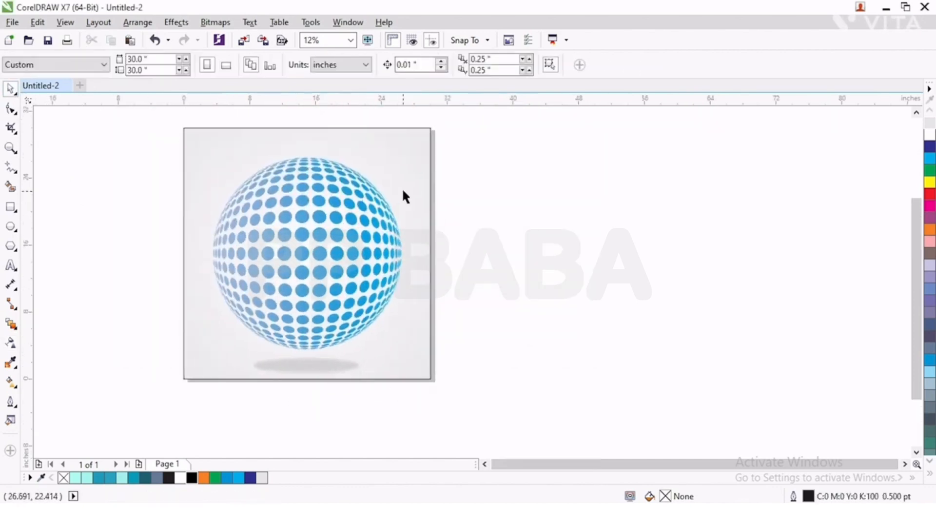
{"action": "left_click", "coordinate": [311, 366]}
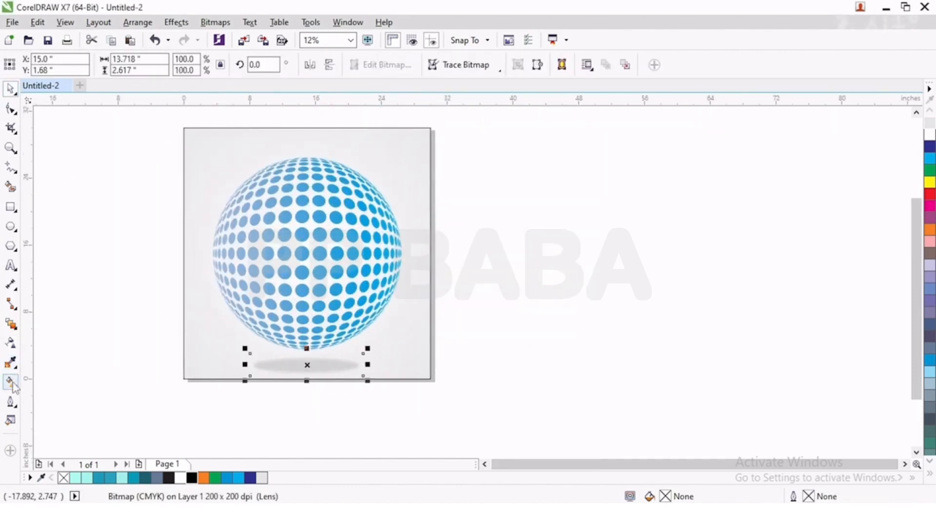
{"action": "left_click", "coordinate": [10, 342]}
{"action": "type", "text": "90"}
{"action": "left_click", "coordinate": [10, 89]}
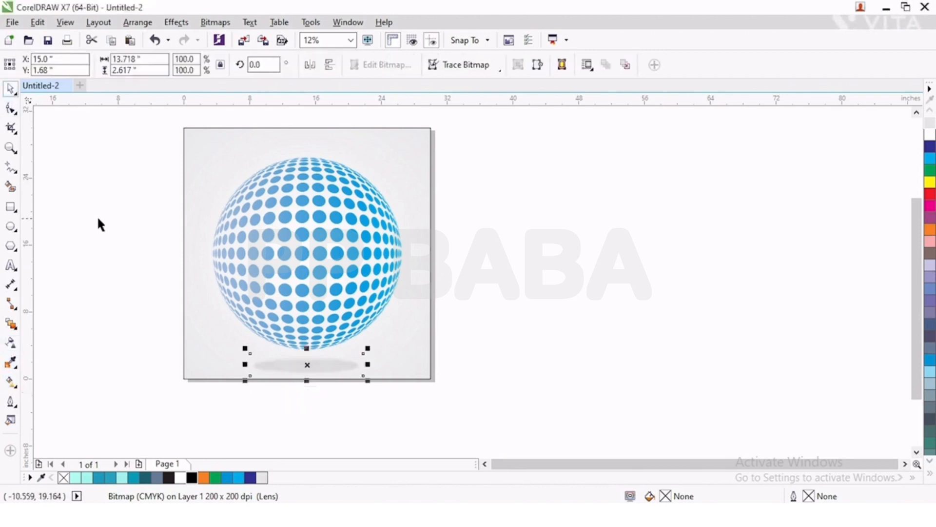
{"action": "left_click", "coordinate": [95, 216]}
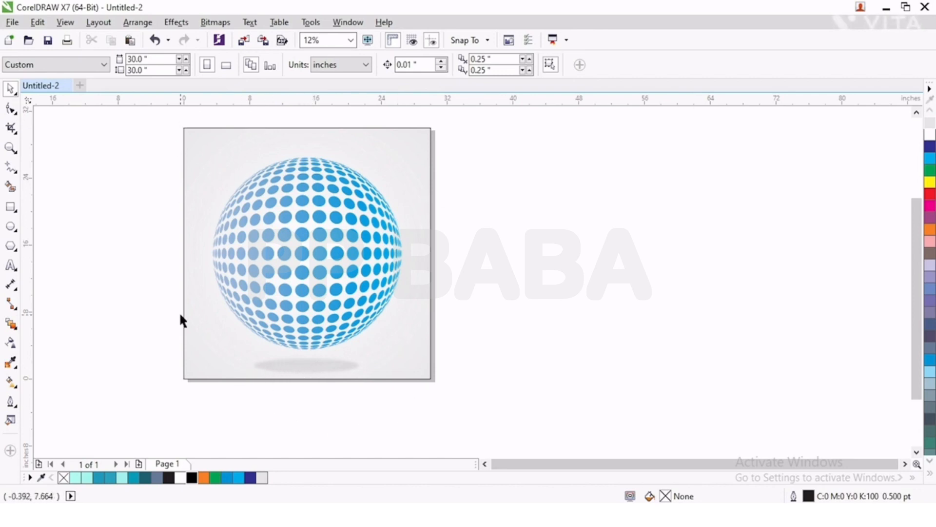
Zoom in on the whole page to review the finished sphere, background and shadow.
{"action": "key", "text": "z"}
{"action": "left_click_drag", "start_coordinate": [176, 121], "coordinate": [448, 389]}
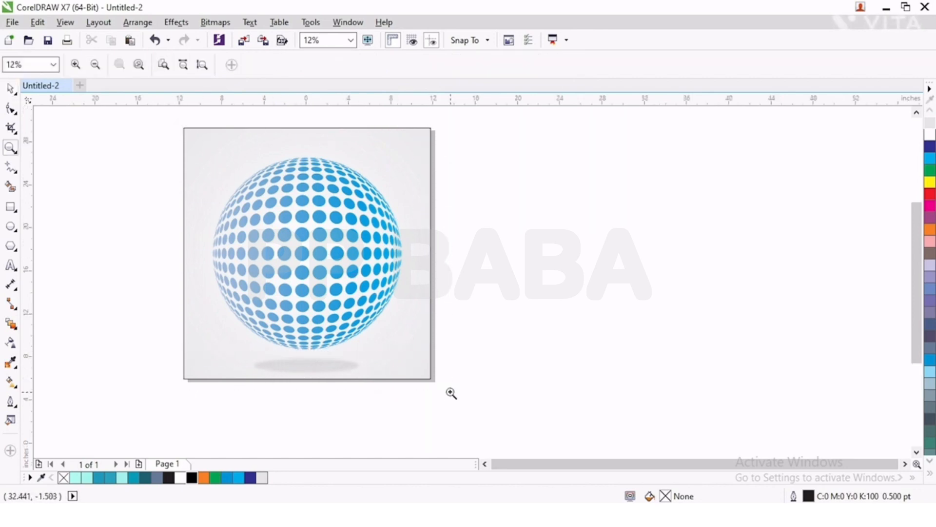
{"action": "left_click", "coordinate": [11, 87]}
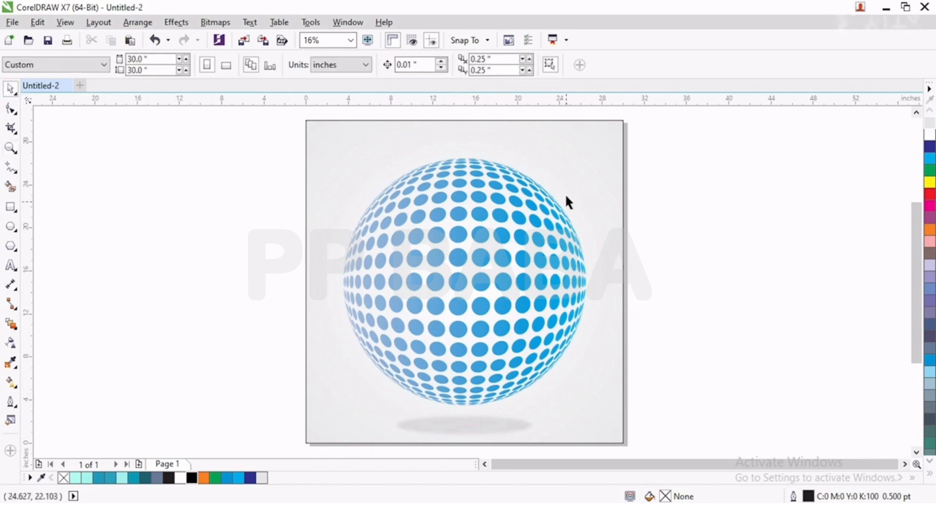